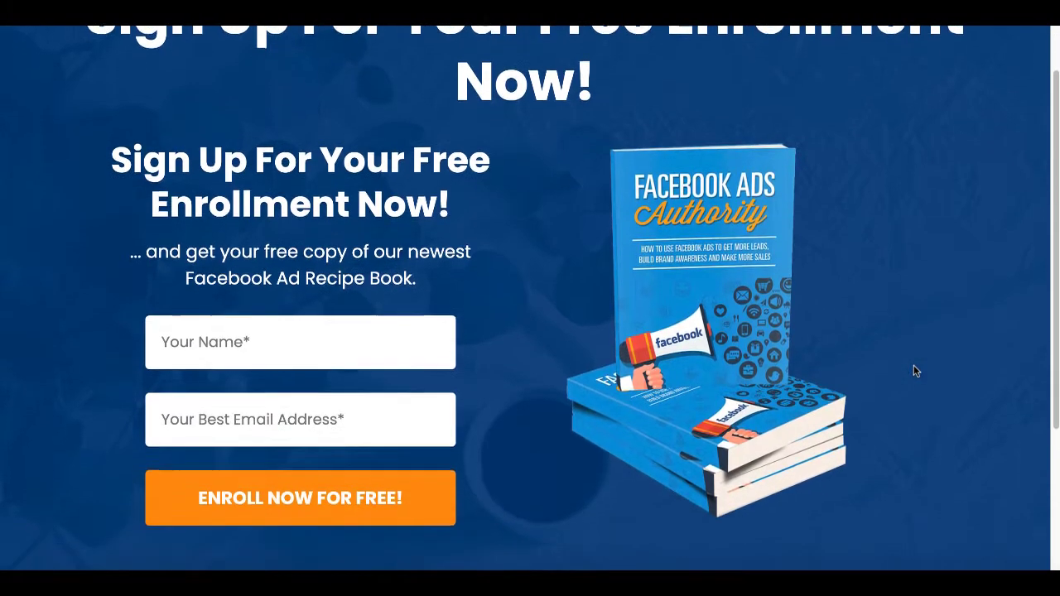
scroll(915, 371, "down", 3)
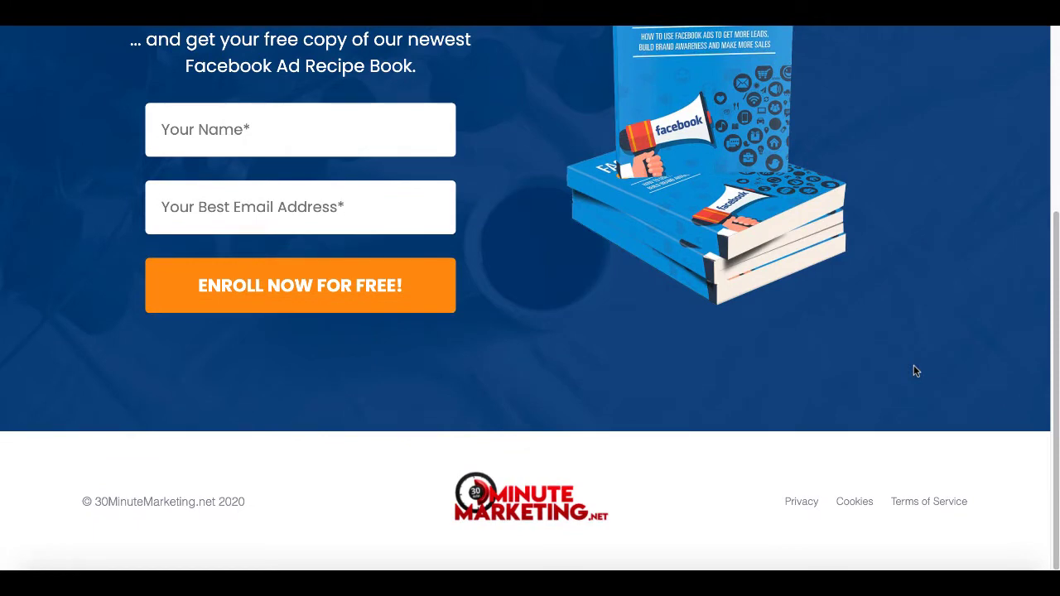
- Scroll down and back up through the finished squeeze page to review it
scroll(916, 370, "up", 1)
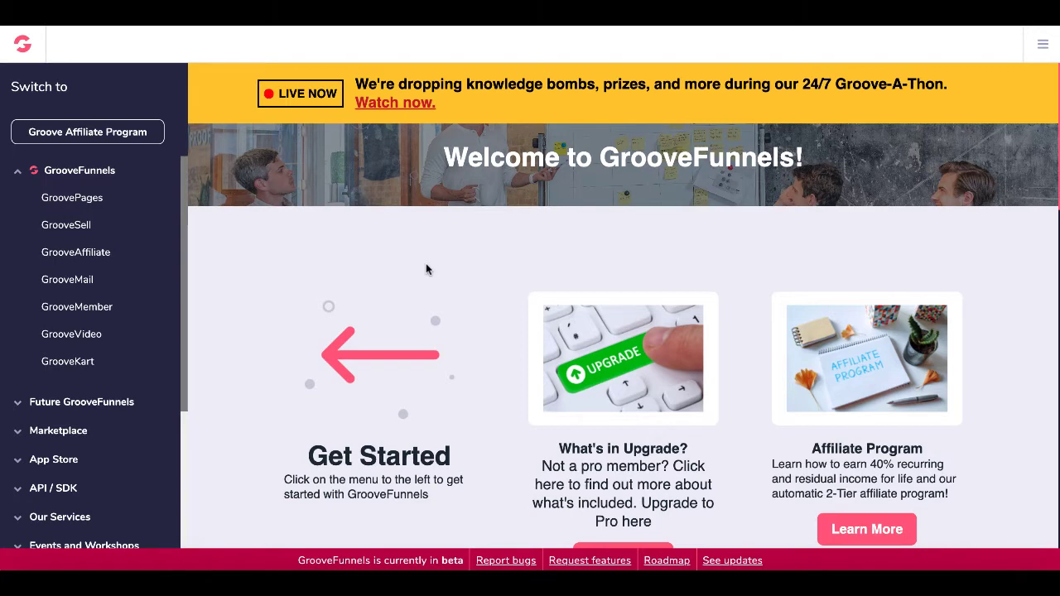
- Create a blank-template site named 'GrooveFunnels Tutorials Shared on YouTube' and open its Home page
left_click(86, 199)
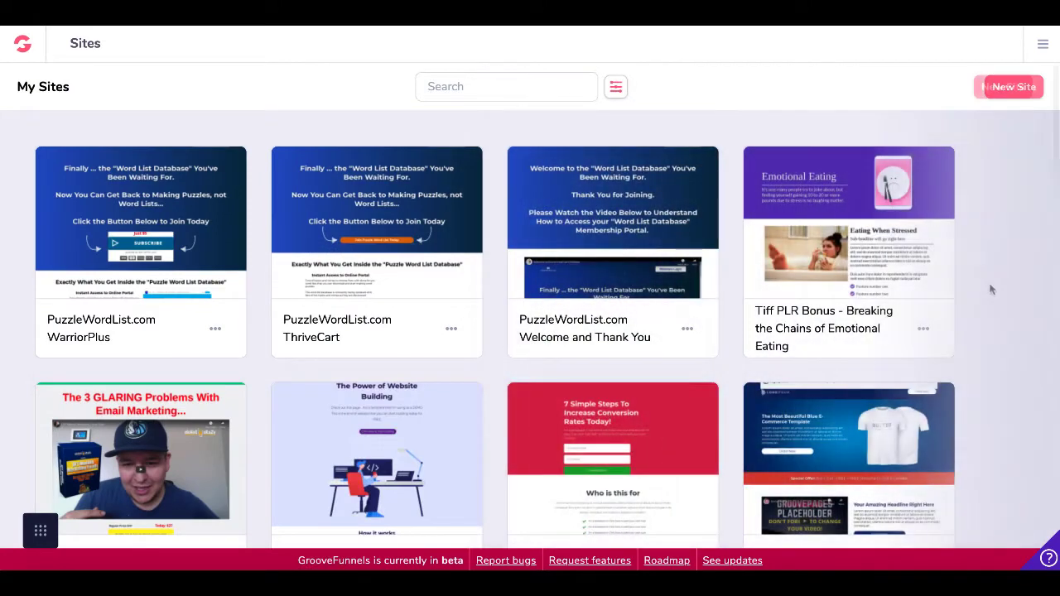
left_click(995, 87)
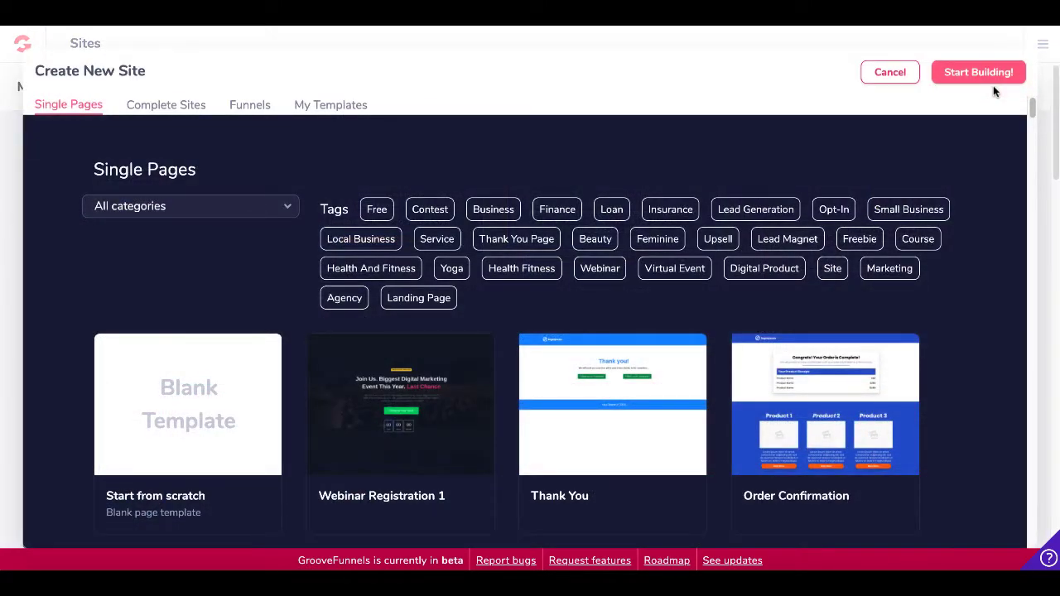
left_click(208, 416)
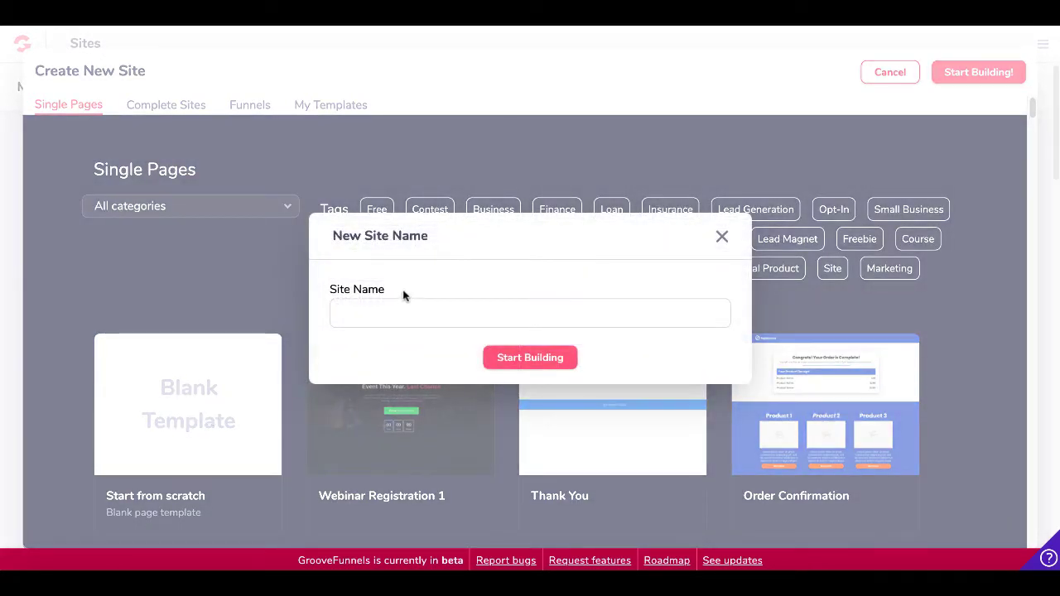
left_click(381, 307)
type("GrooveFunnels Tutorials Shared on YouTube")
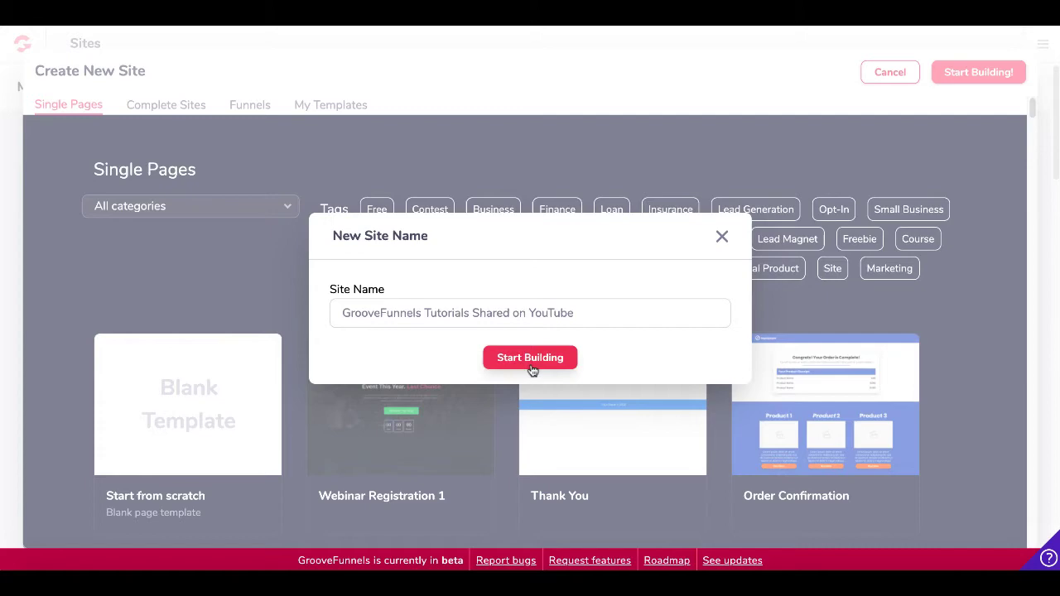
left_click(530, 358)
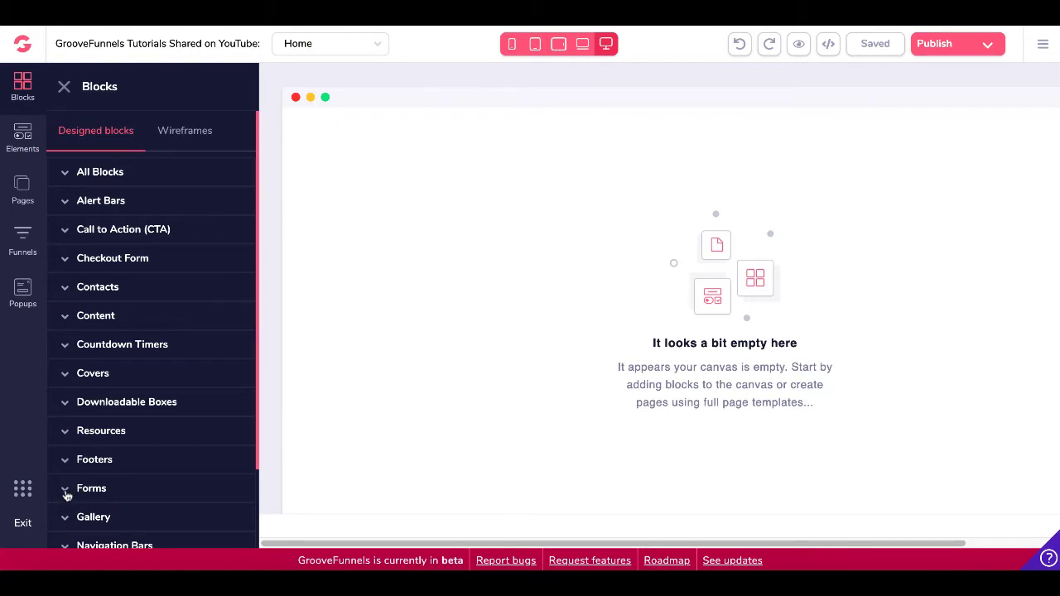
- Place the blue 'Sign Up For Your Free Enrollment Now!' Forms block with ebook on the canvas
left_click(67, 494)
scroll(163, 482, "down", 3)
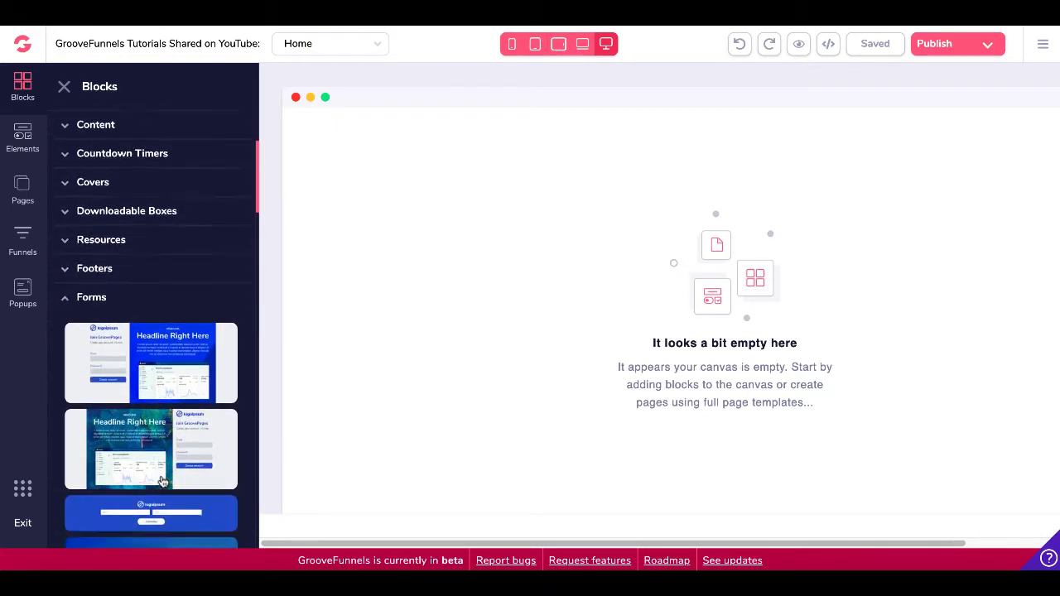
scroll(164, 482, "down", 4)
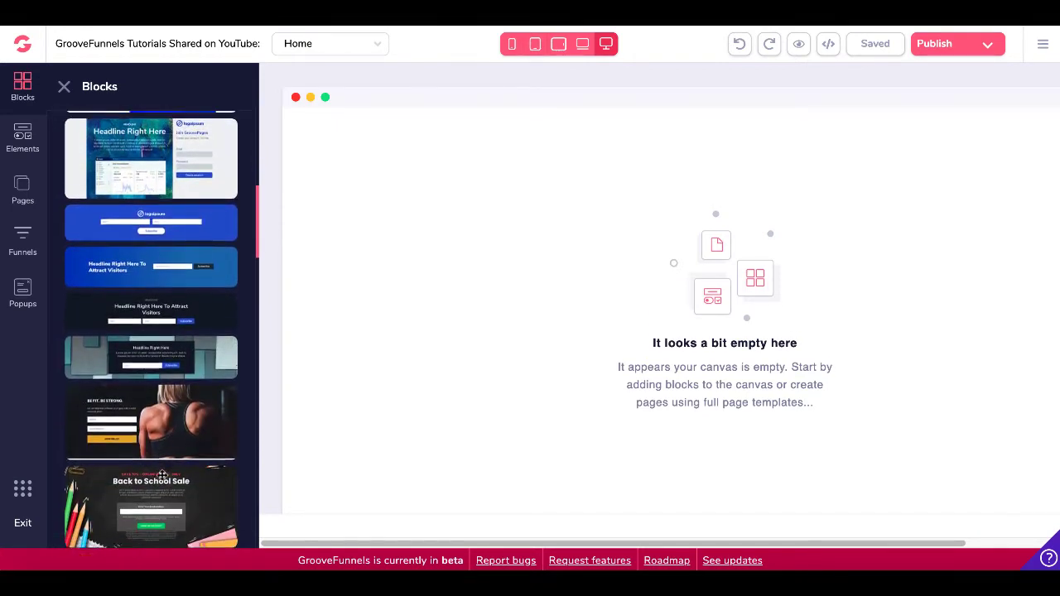
scroll(164, 475, "down", 3)
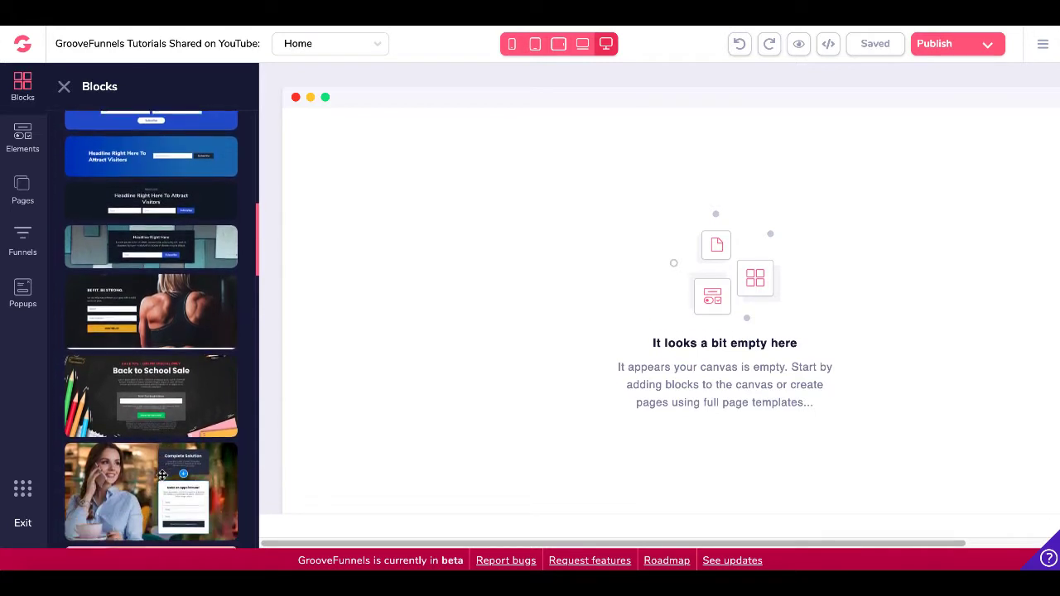
scroll(163, 475, "down", 3)
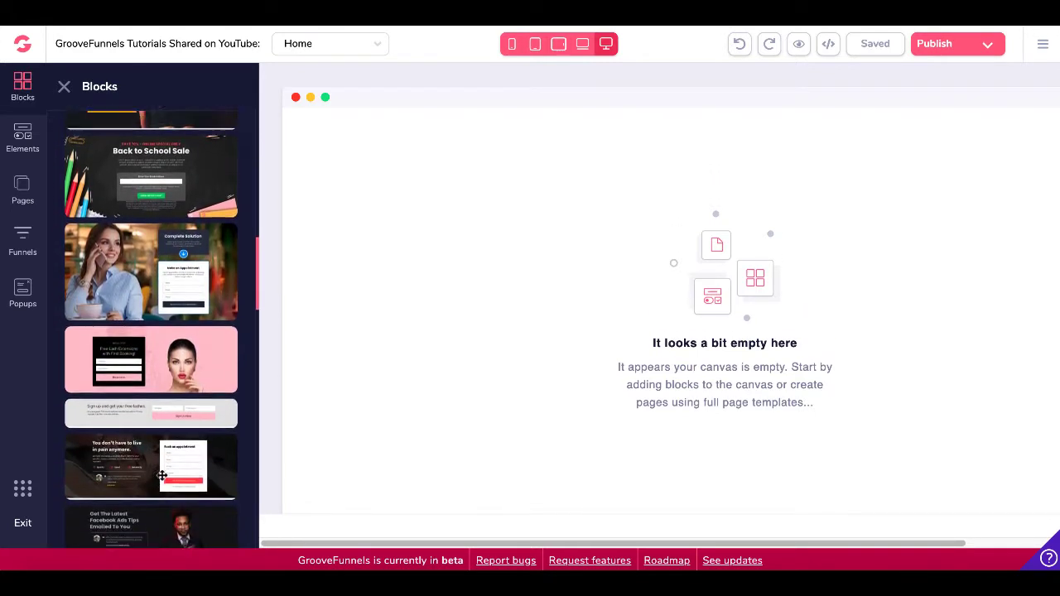
scroll(162, 475, "down", 7)
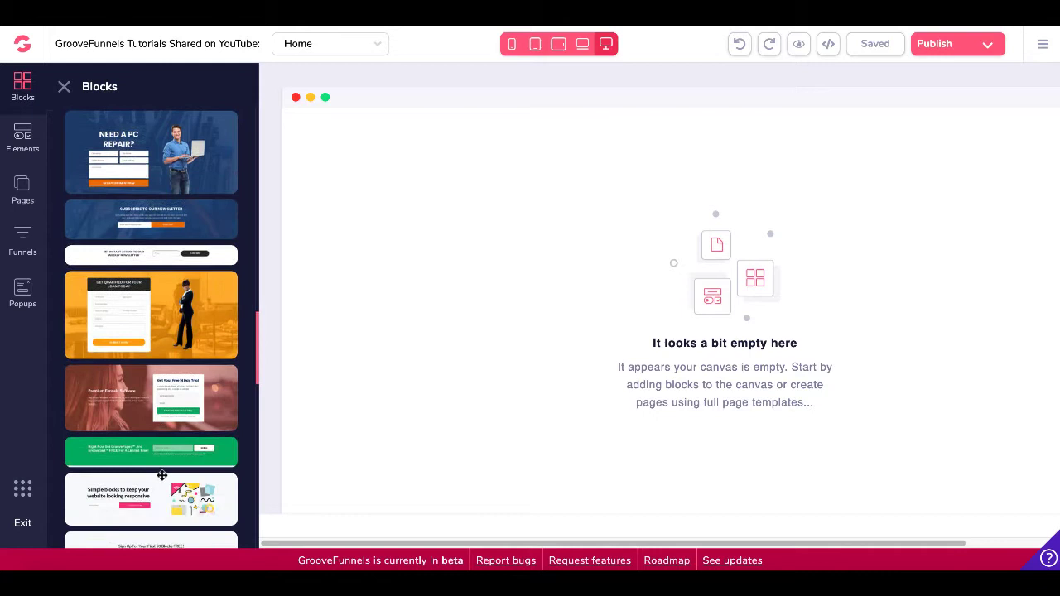
scroll(162, 474, "down", 3)
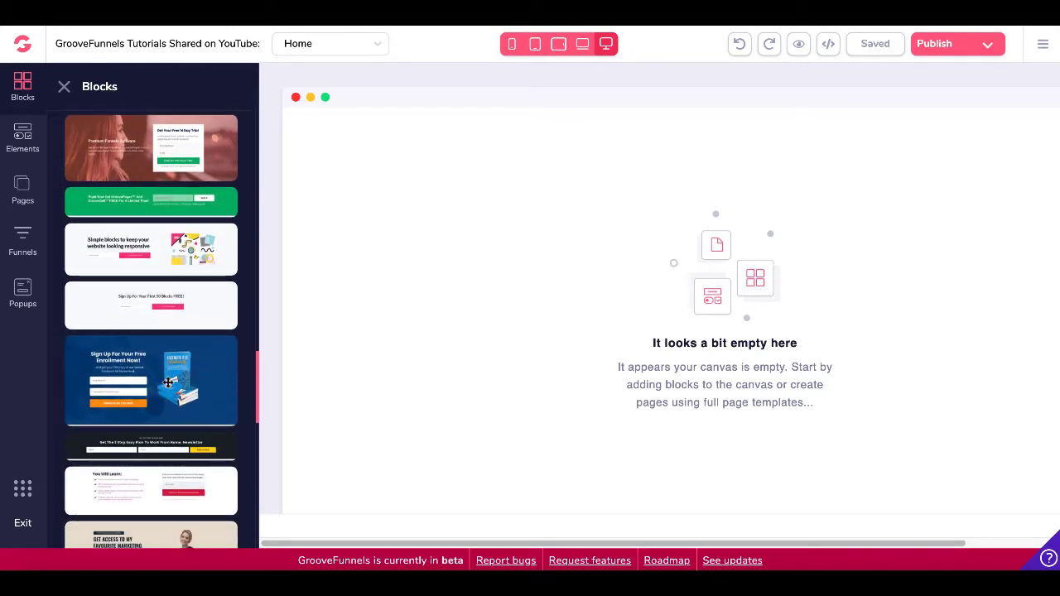
left_click_drag(168, 382, 576, 308)
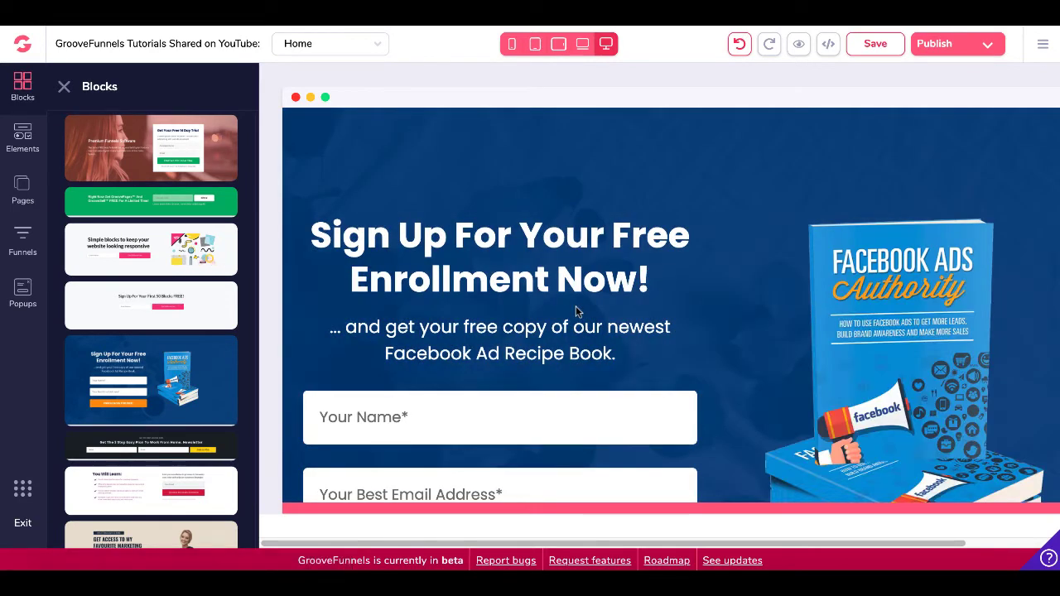
left_click(65, 90)
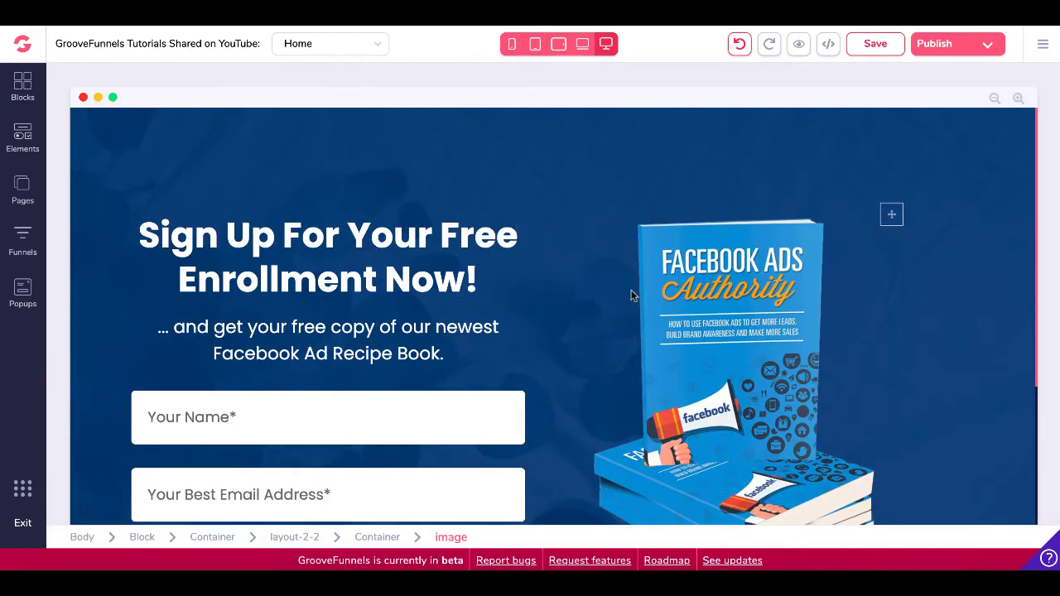
scroll(630, 295, "down", 3)
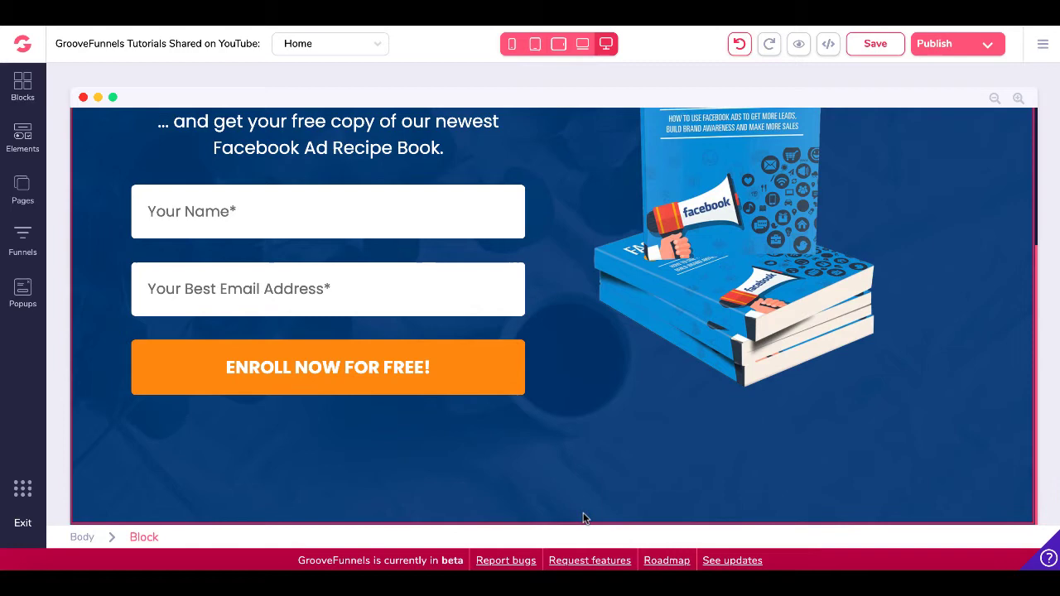
left_click(22, 86)
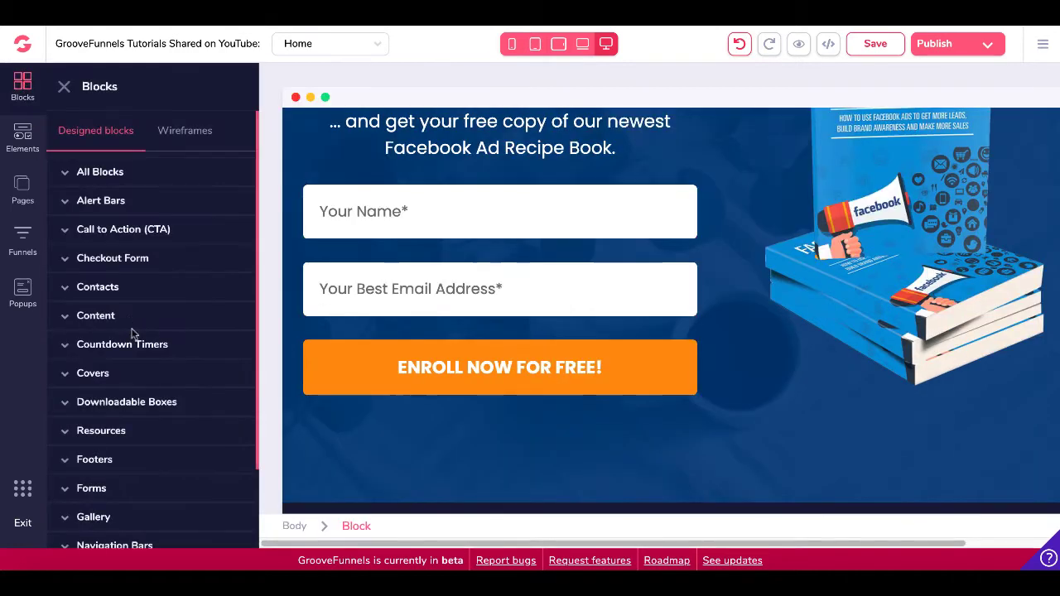
scroll(132, 333, "down", 2)
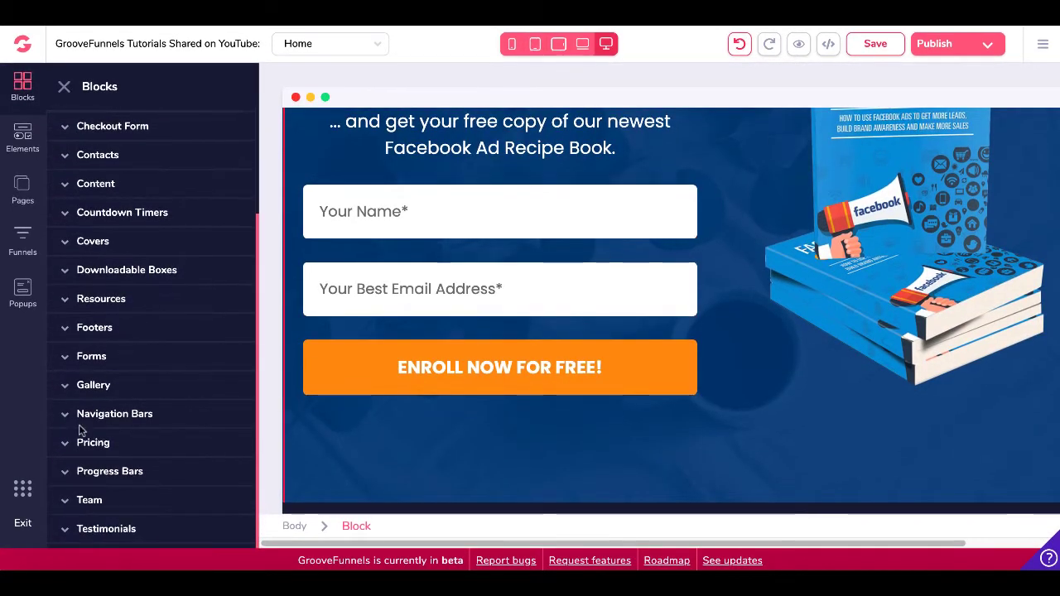
left_click(66, 329)
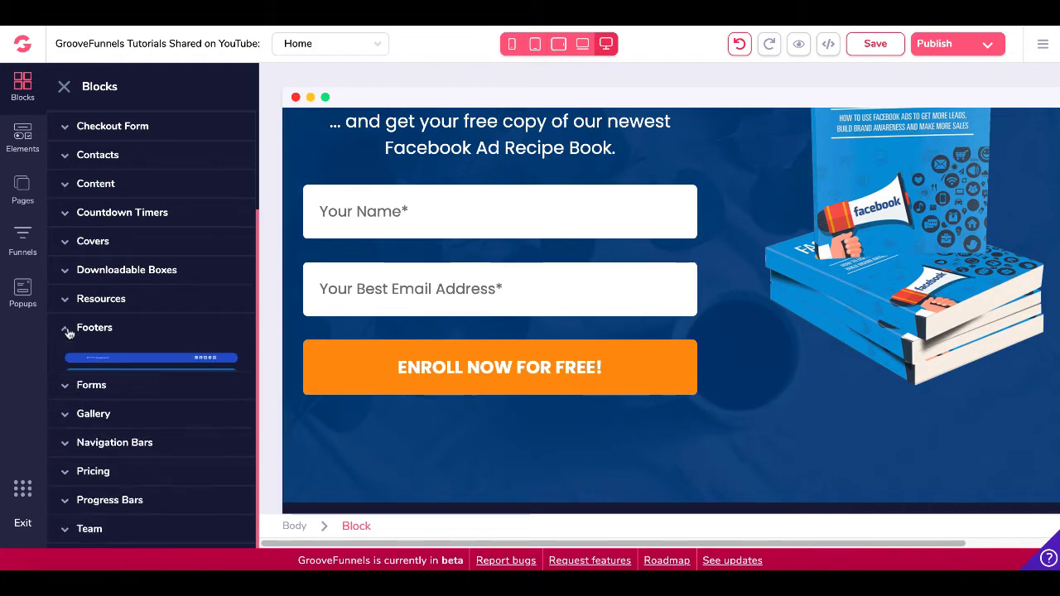
scroll(134, 457, "down", 5)
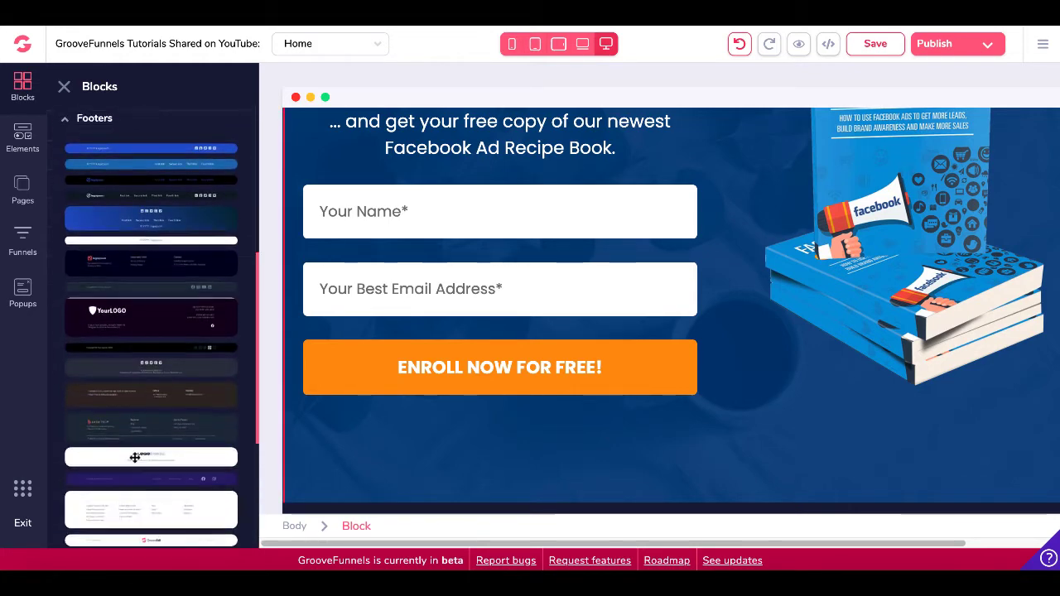
scroll(134, 457, "down", 2)
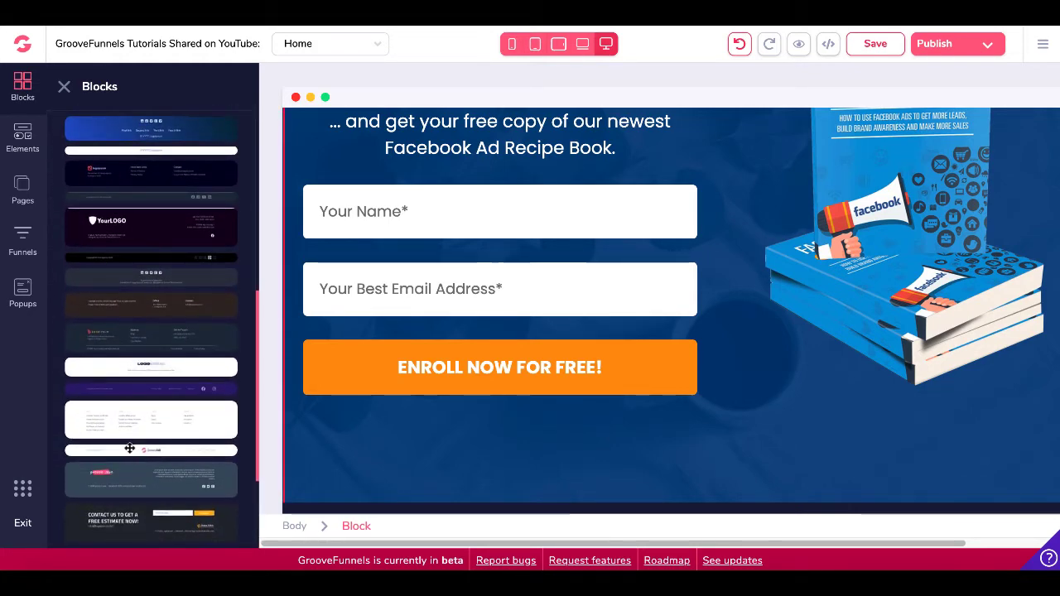
left_click_drag(135, 454, 504, 466)
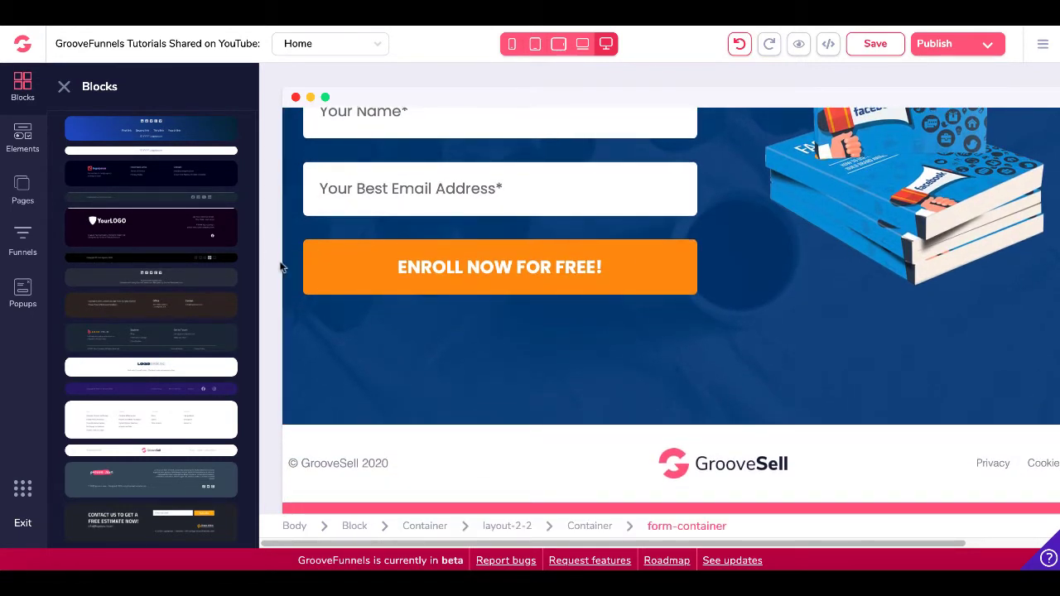
left_click(461, 281)
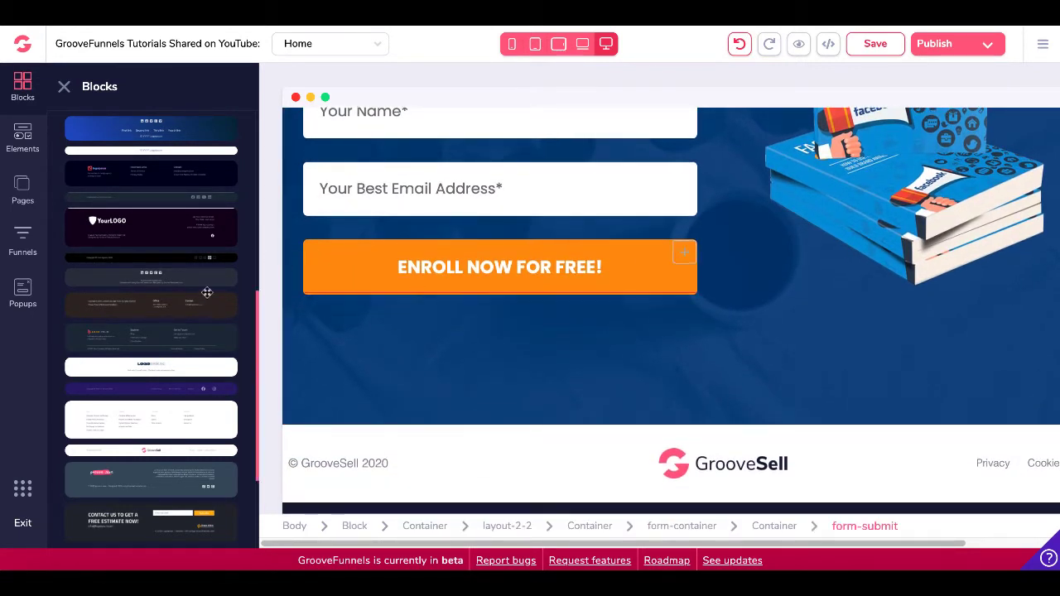
left_click(65, 89)
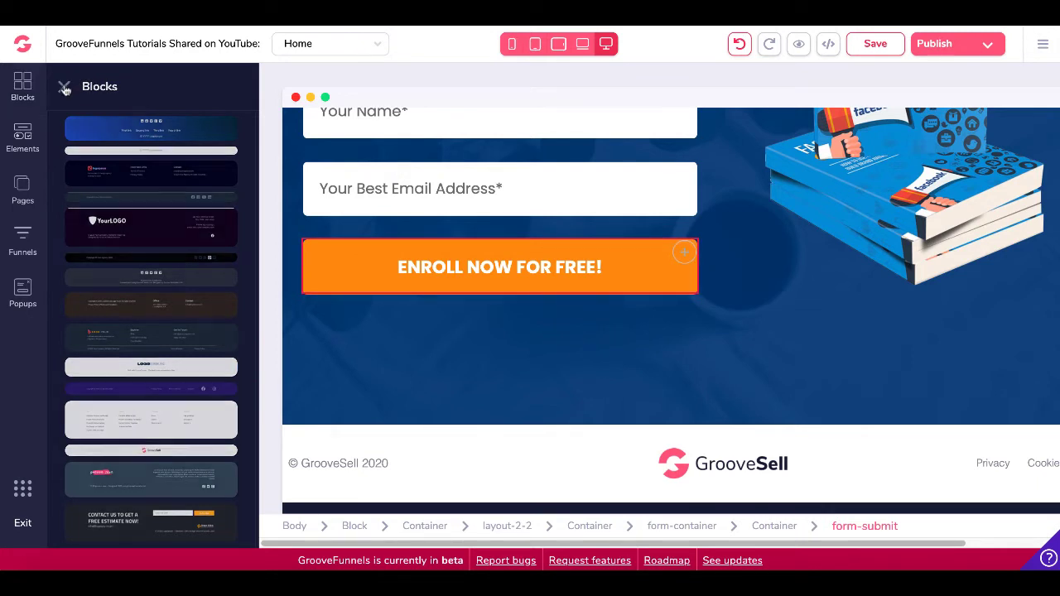
left_click(431, 505)
left_click(553, 491)
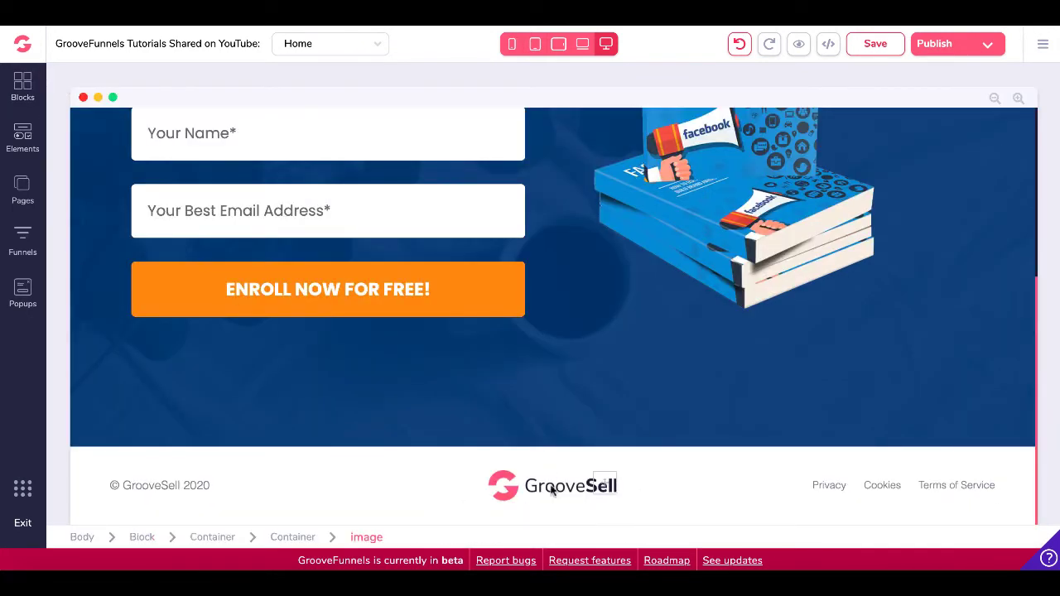
left_click(646, 487)
left_click(628, 450)
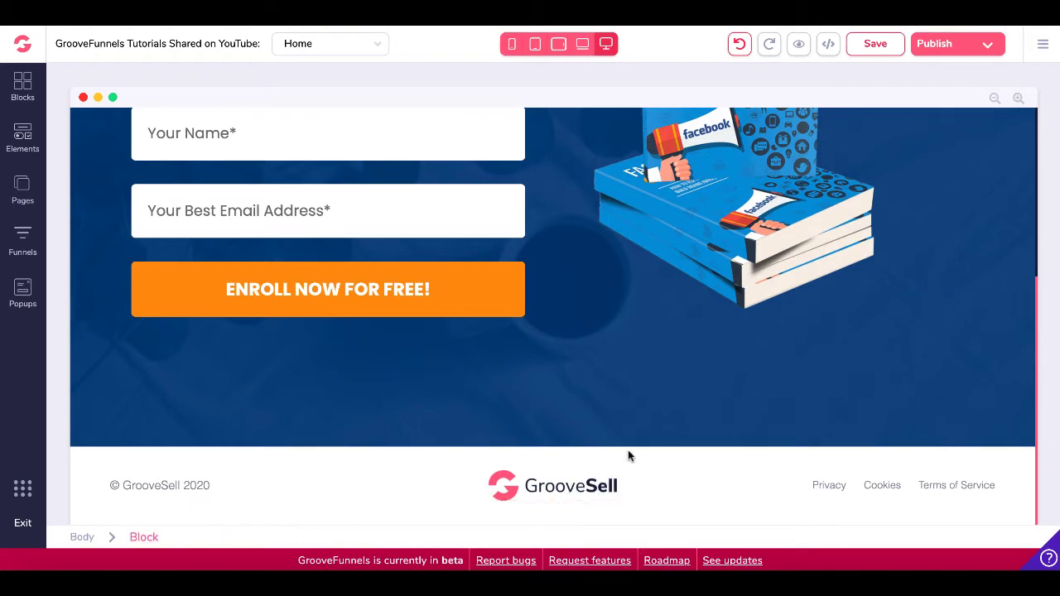
scroll(621, 443, "up", 3)
- Add an empty Container from Elements into the hero block below the Enroll button
left_click(431, 238)
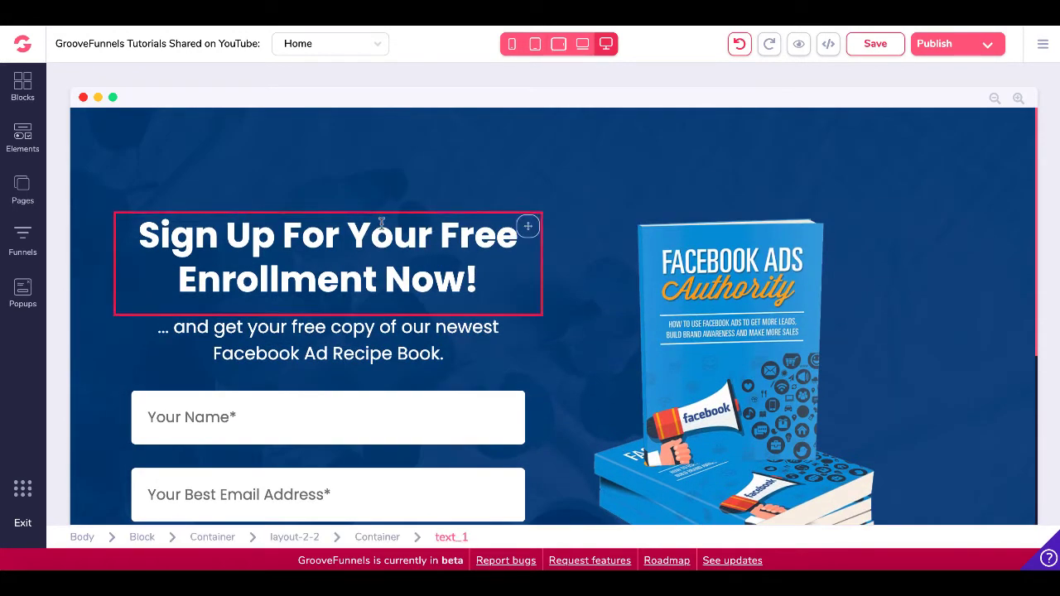
left_click(308, 168)
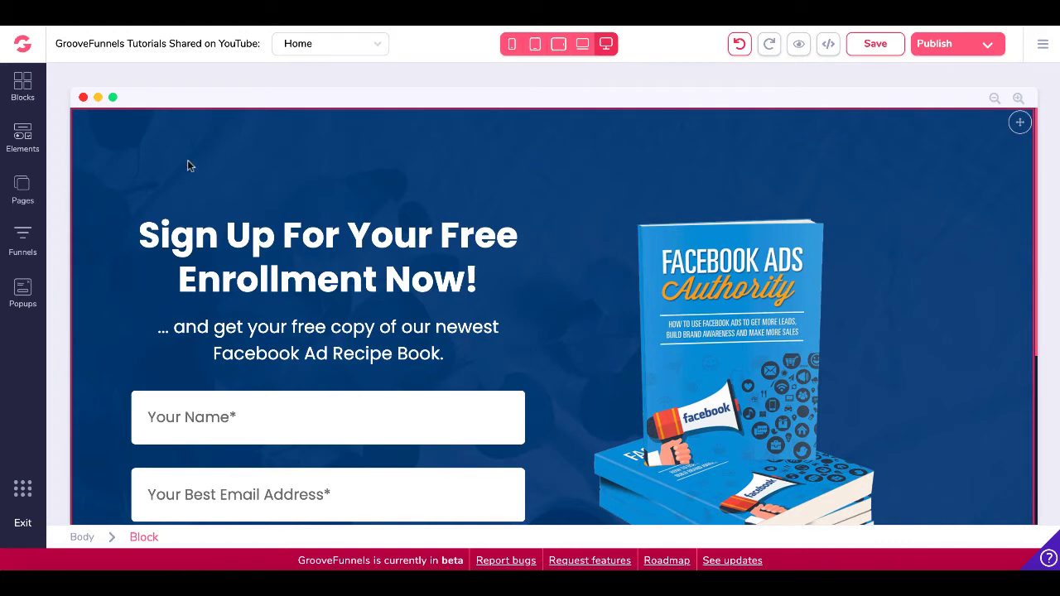
left_click(23, 139)
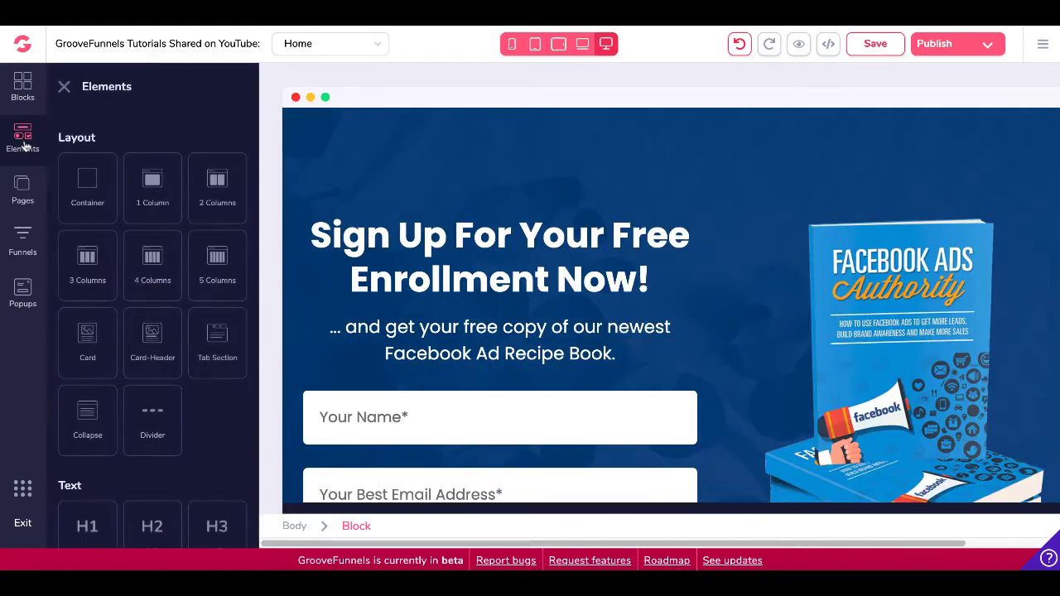
left_click_drag(87, 183, 654, 184)
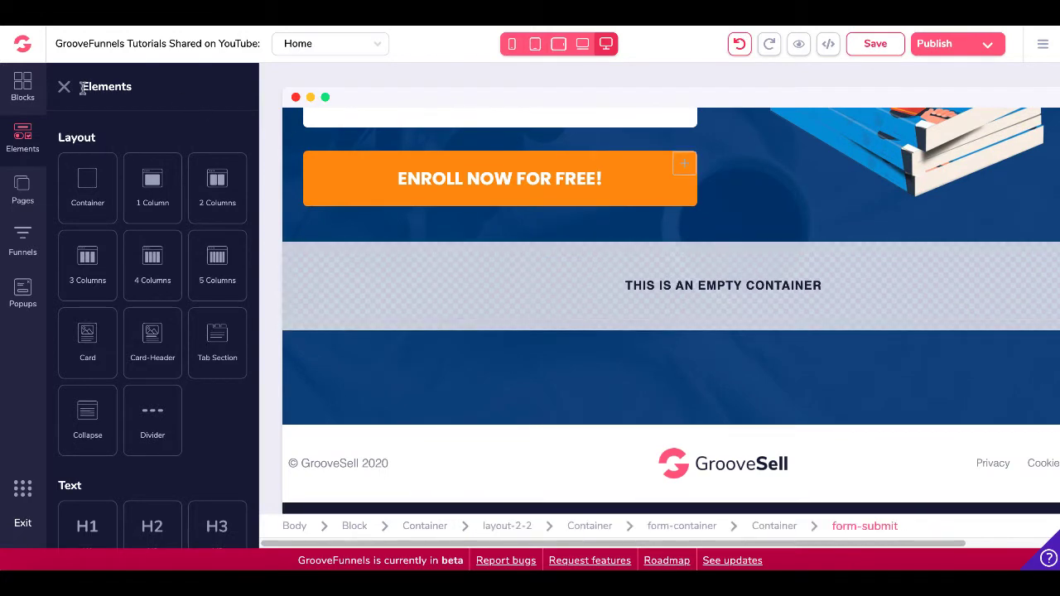
left_click(64, 86)
left_click(286, 309)
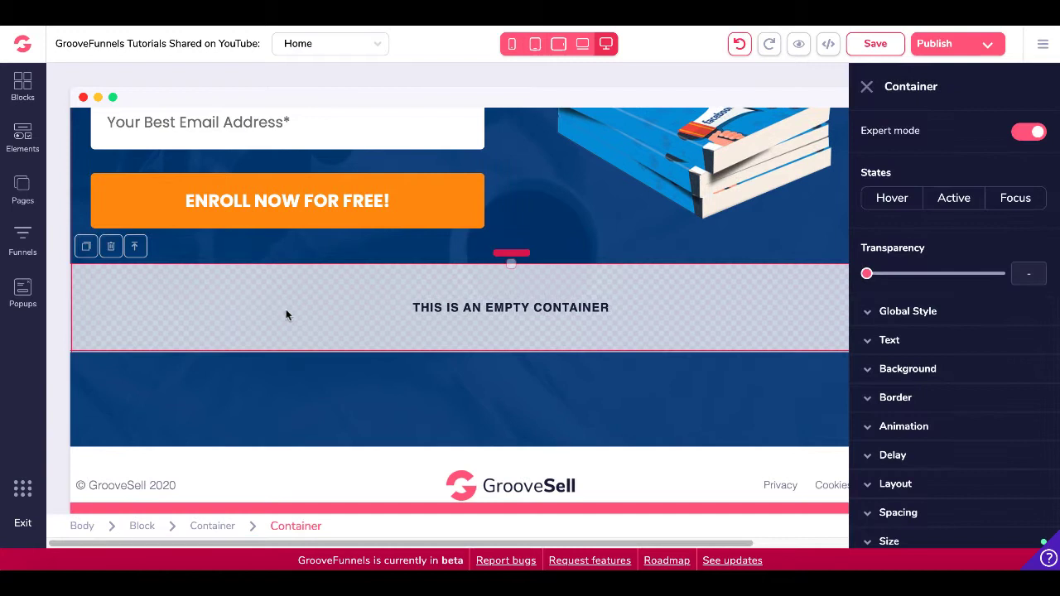
- Reposition the empty container so it sits above both the headline and ebook columns
left_click_drag(396, 548, 606, 543)
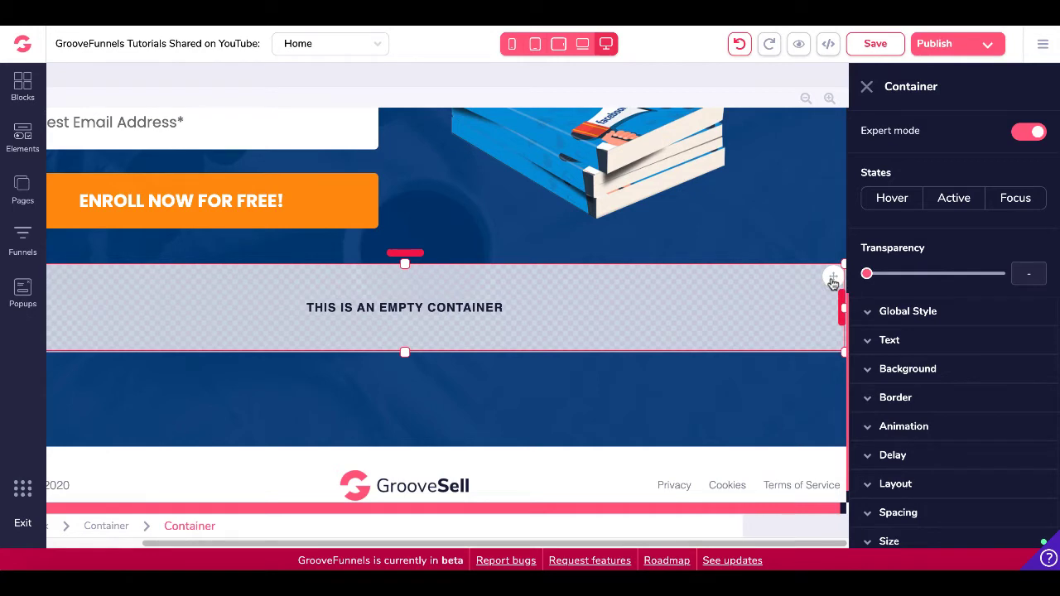
key("Delete")
scroll(569, 115, "up", 2)
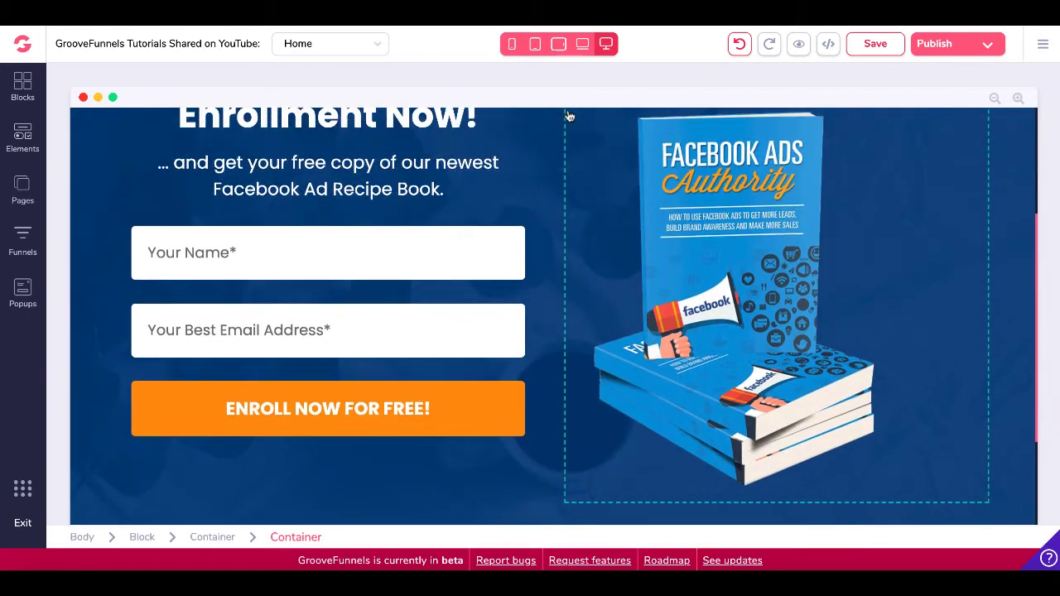
scroll(569, 116, "up", 3)
key("ctrl+z")
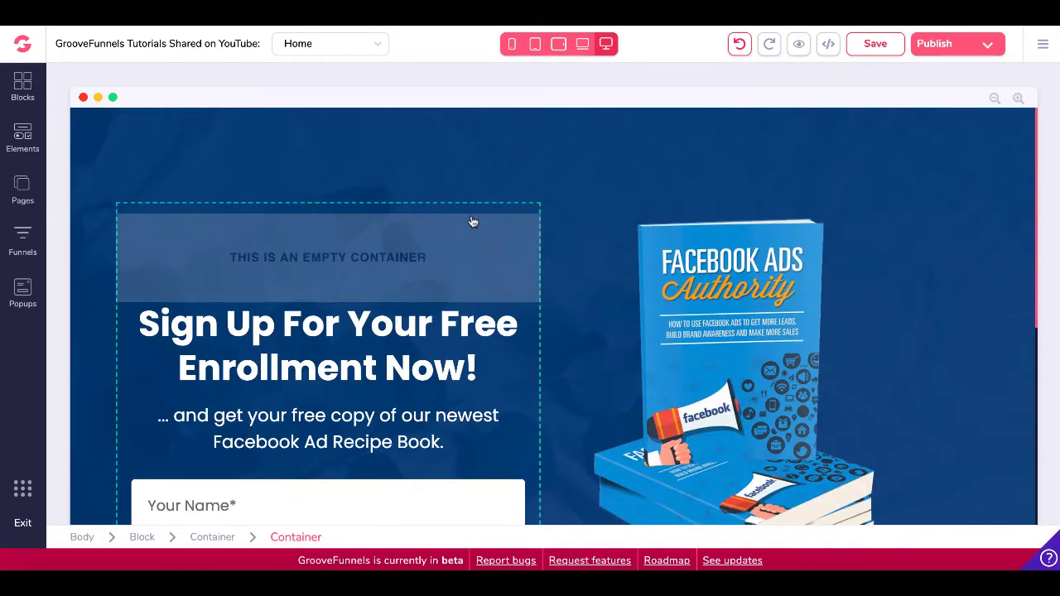
key("ctrl+z")
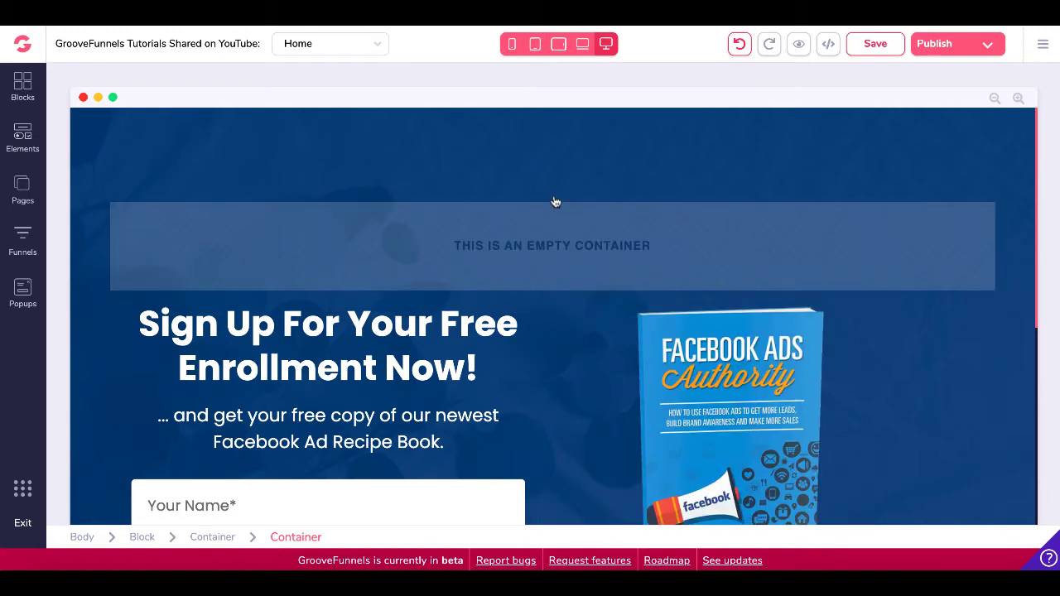
left_click(368, 327)
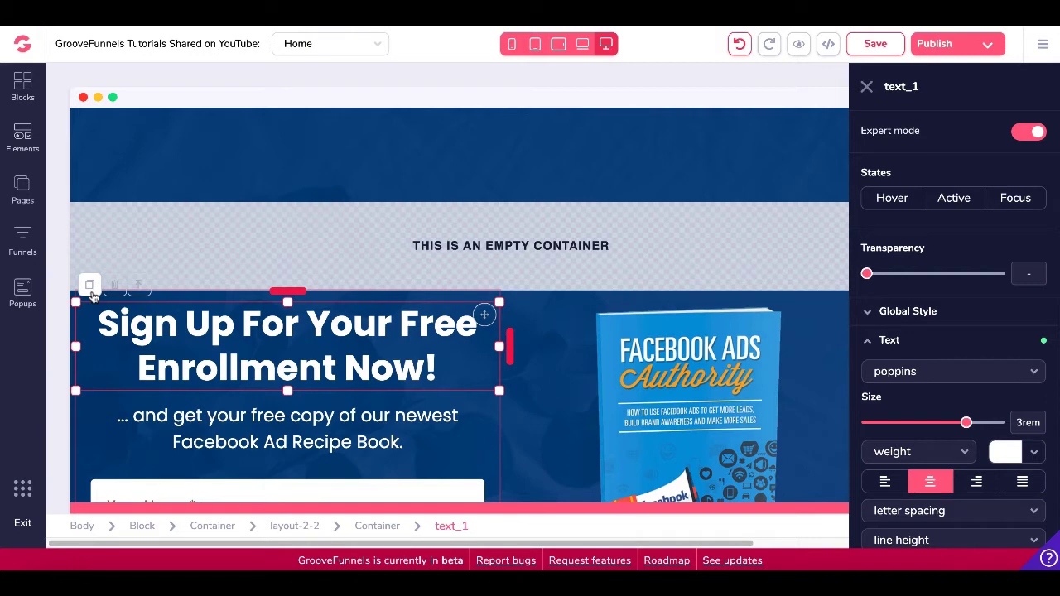
- Duplicate the headline into the top container and enlarge the copy from 3rem to 4.5rem
left_click(90, 288)
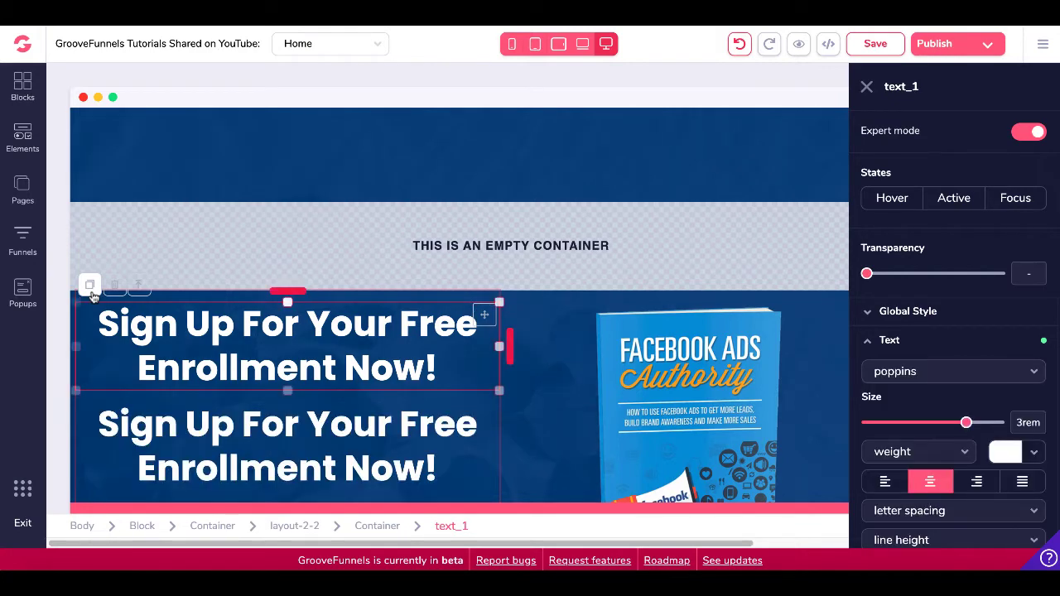
left_click_drag(481, 311, 523, 240)
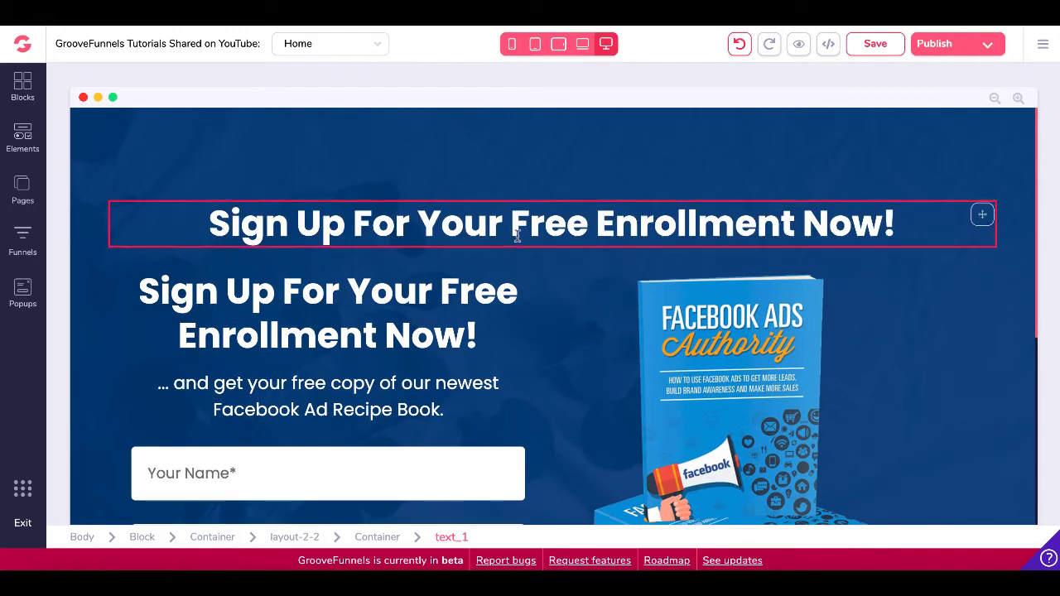
left_click(516, 232)
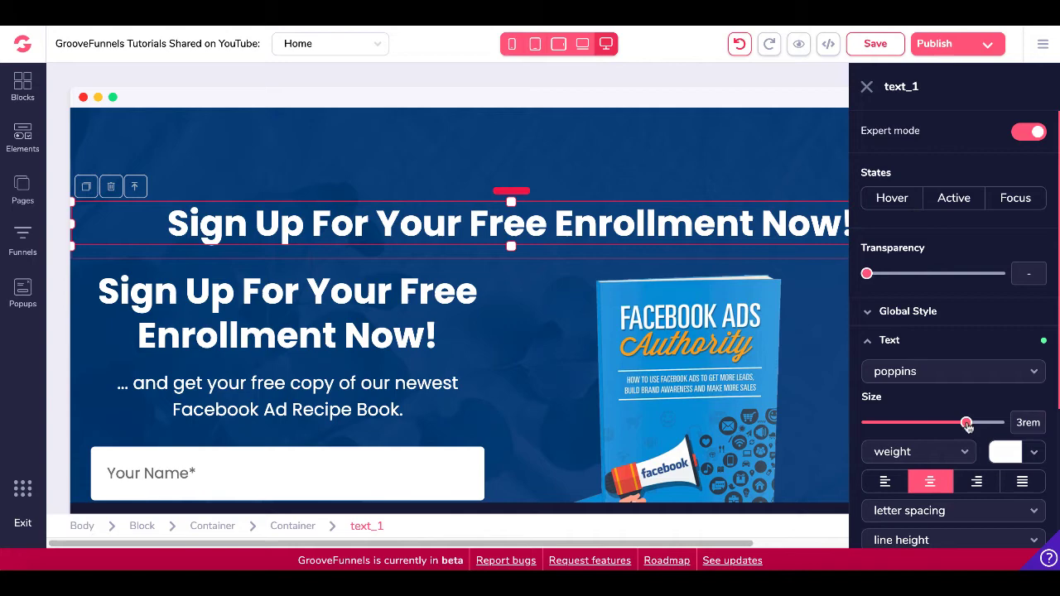
left_click_drag(967, 424, 974, 424)
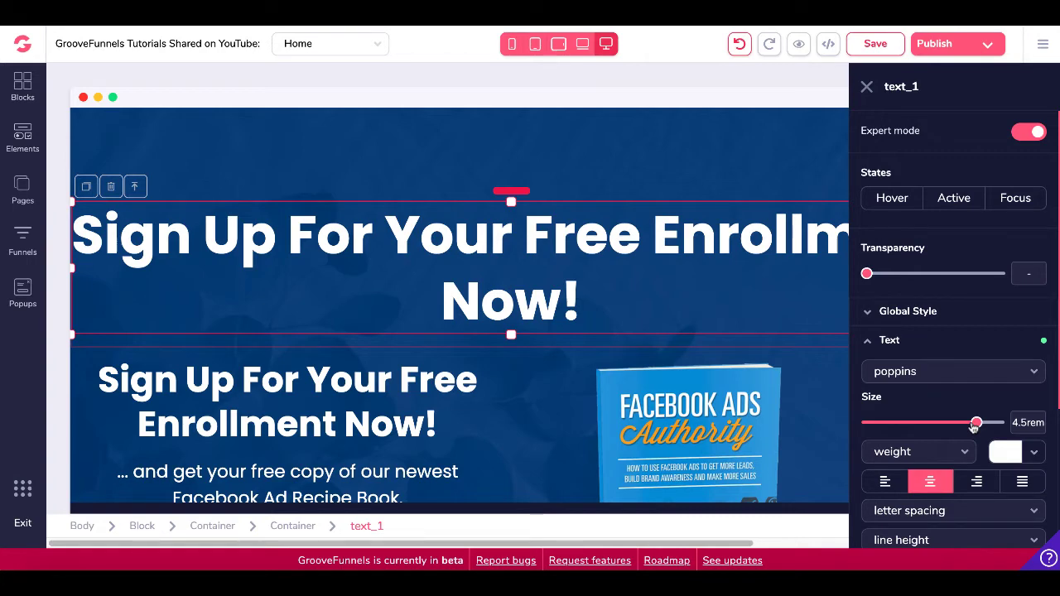
left_click(867, 88)
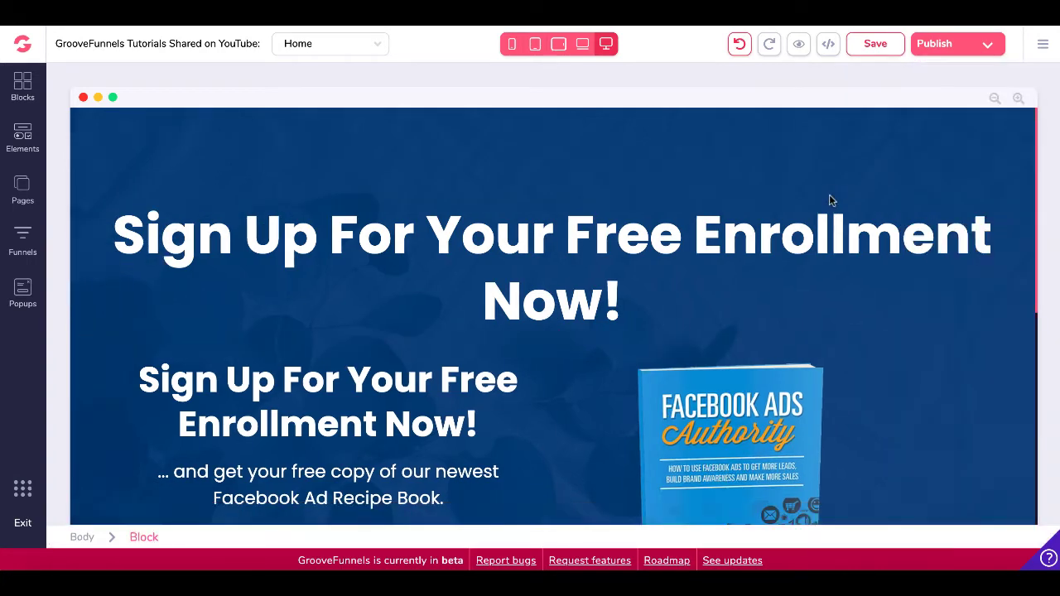
left_click(832, 256)
scroll(815, 273, "down", 2)
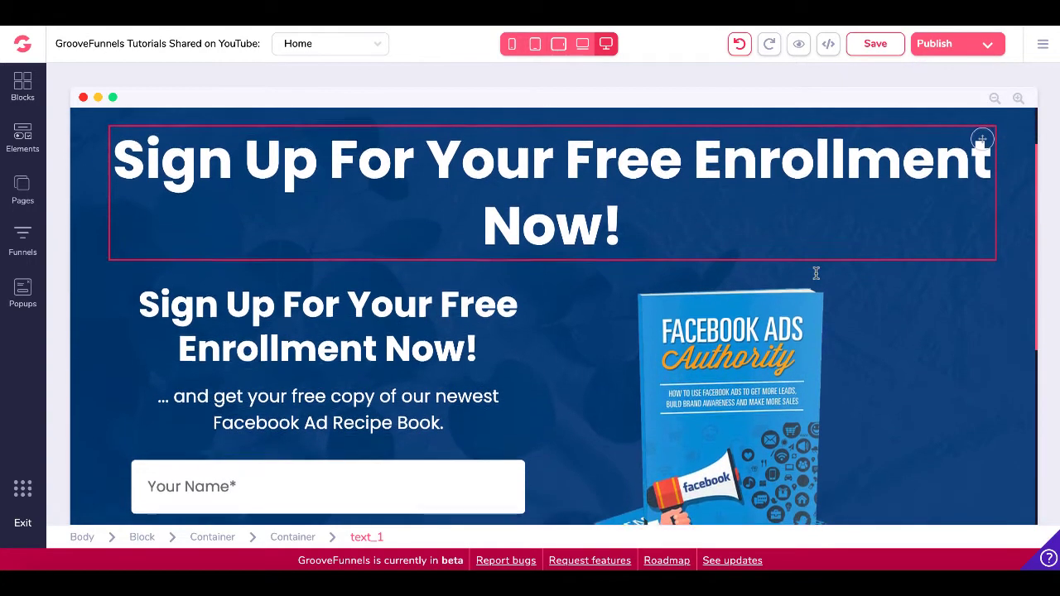
scroll(815, 273, "down", 5)
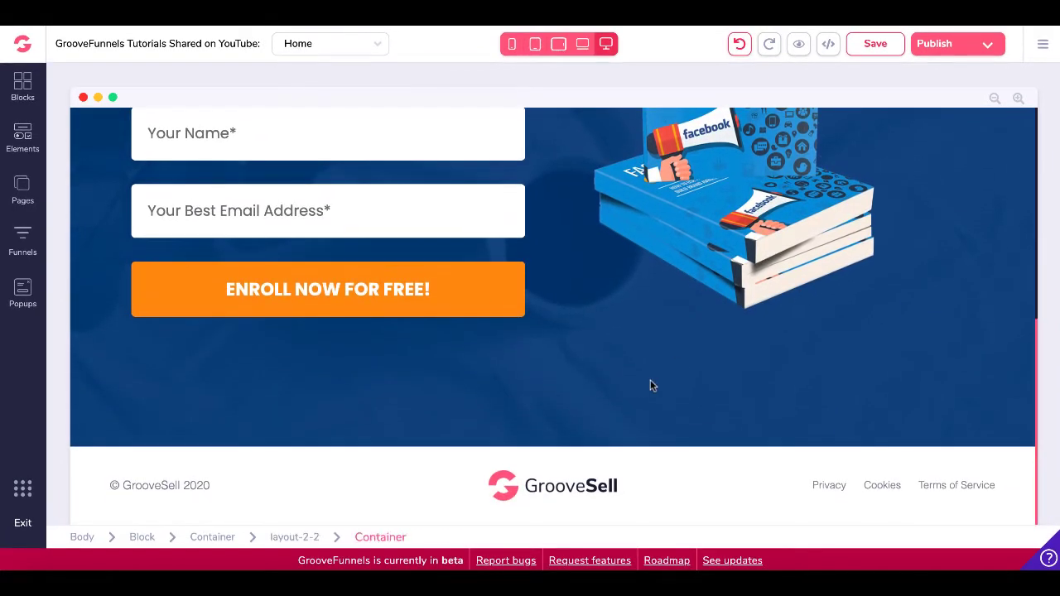
scroll(638, 422, "up", 6)
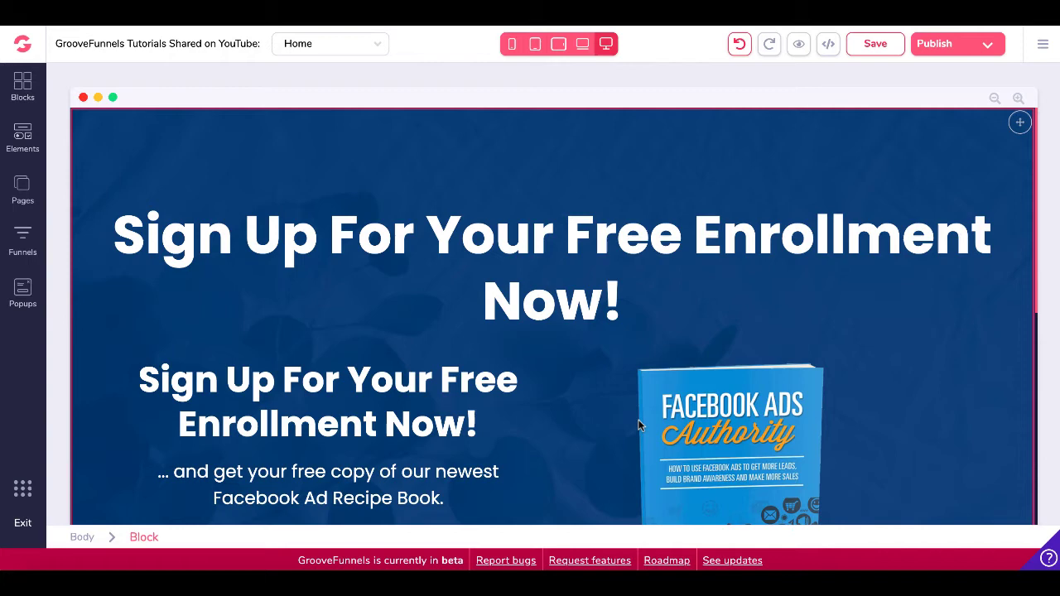
scroll(637, 425, "down", 4)
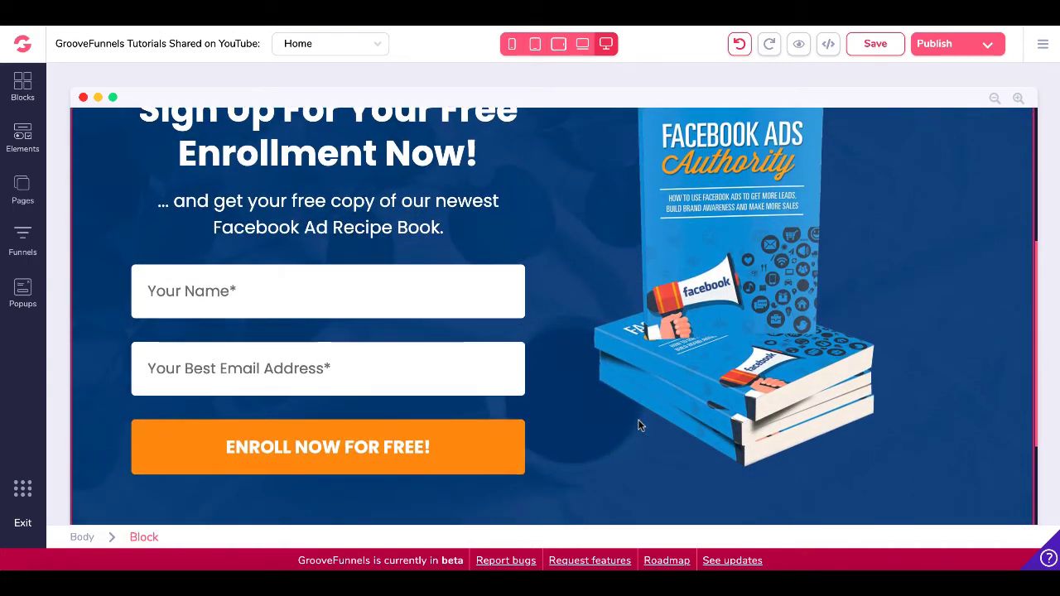
left_click(331, 331)
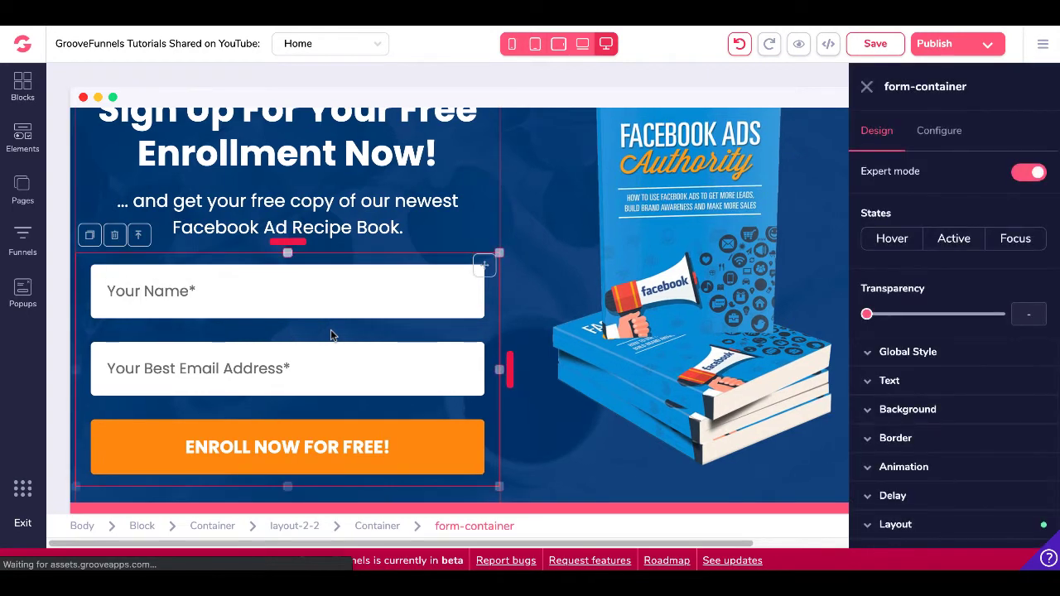
left_click(944, 135)
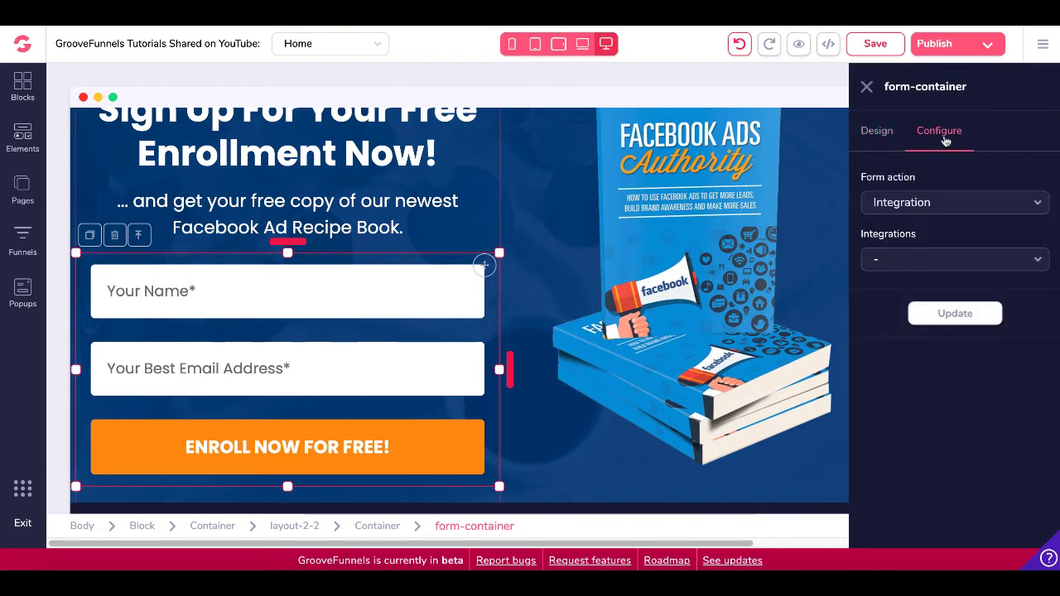
left_click(911, 264)
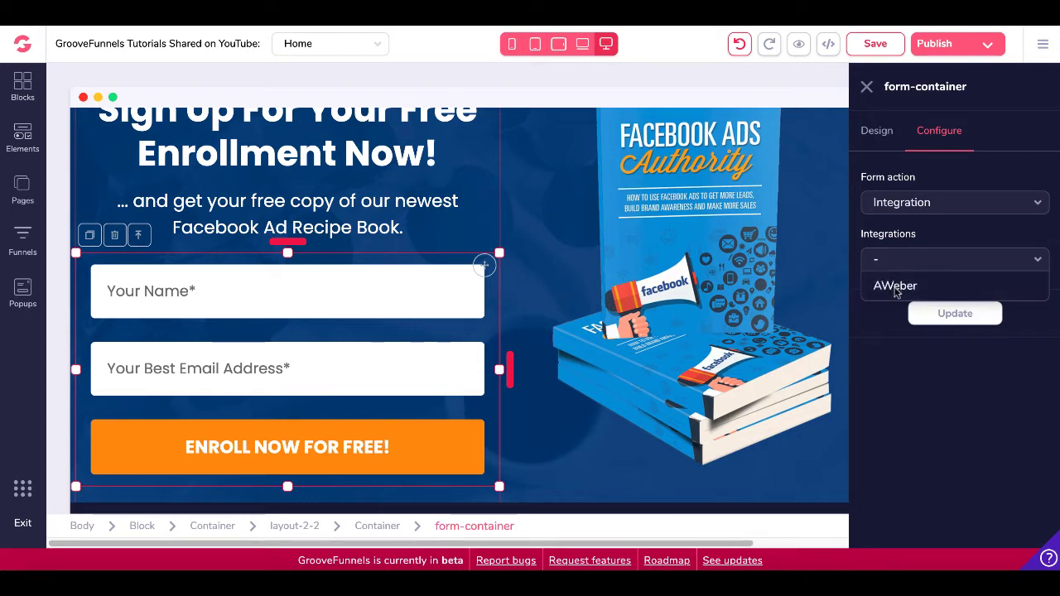
left_click(879, 333)
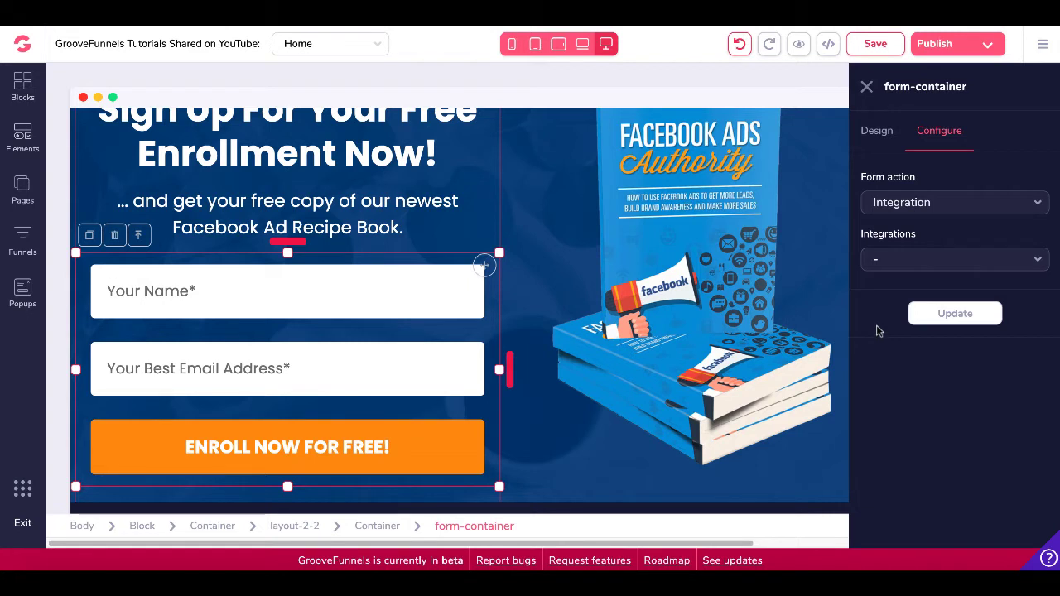
- Select the footer's GrooveSell logo and open the image library from its Configure settings
left_click(866, 87)
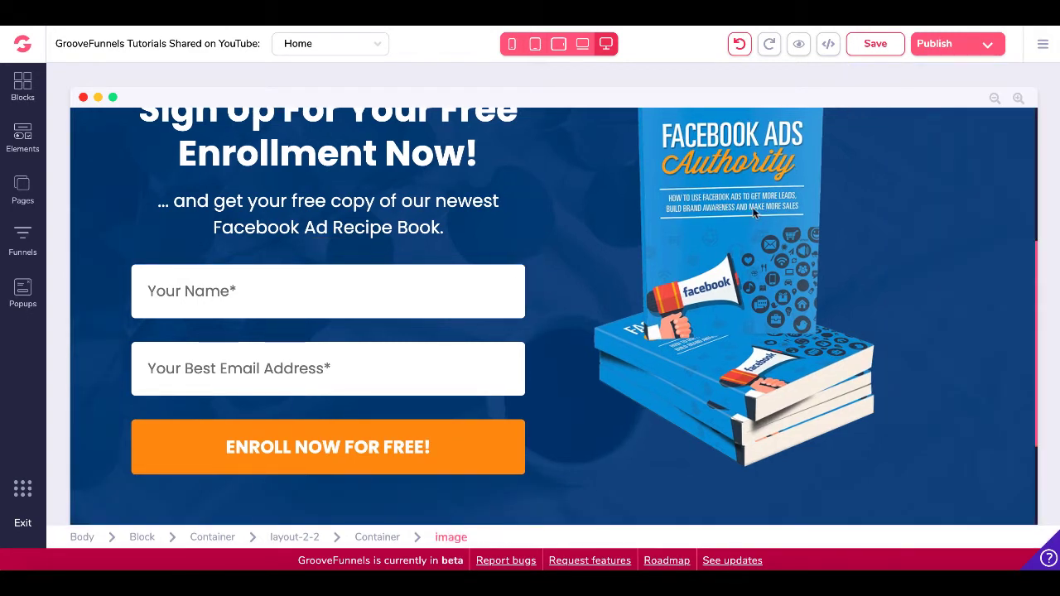
scroll(673, 303, "down", 2)
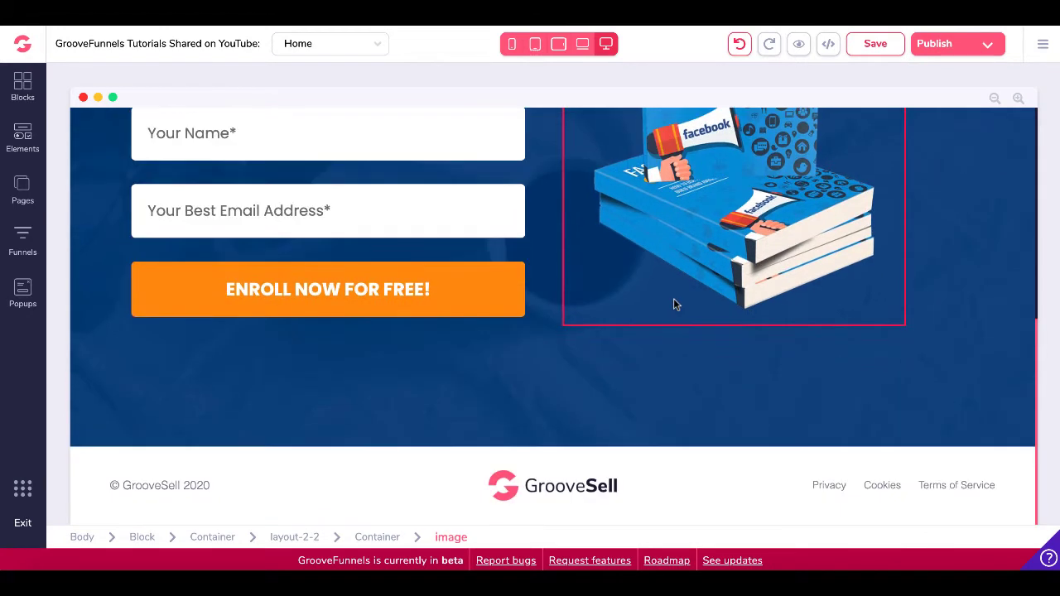
left_click(546, 489)
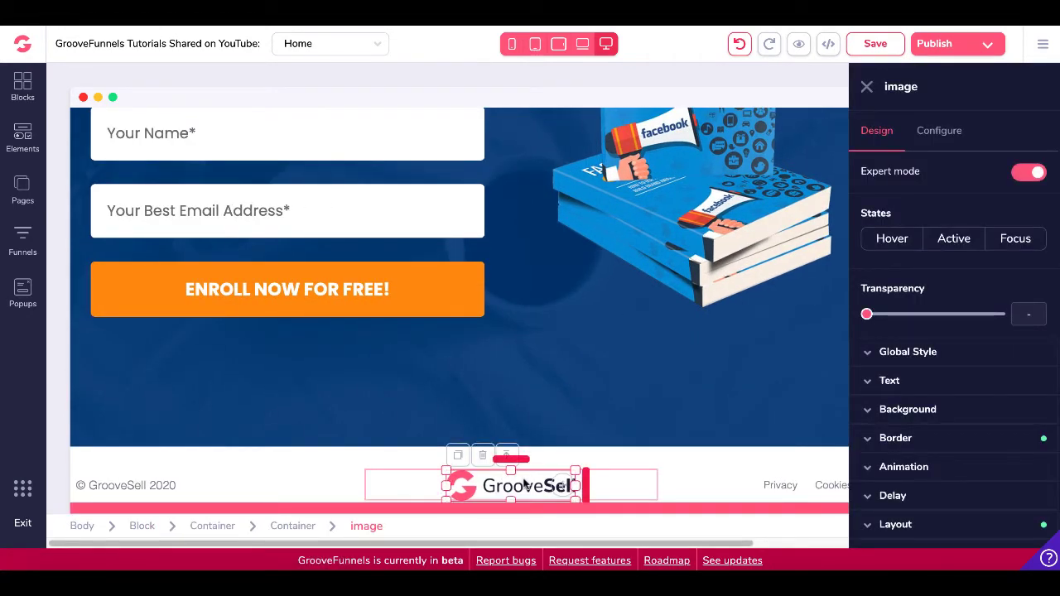
left_click(925, 135)
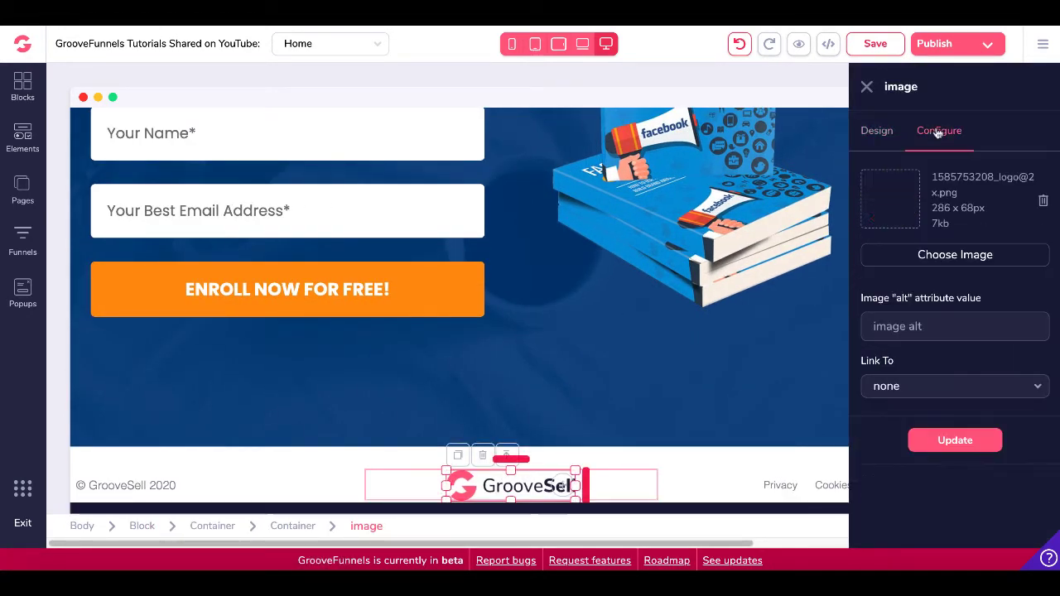
left_click(948, 257)
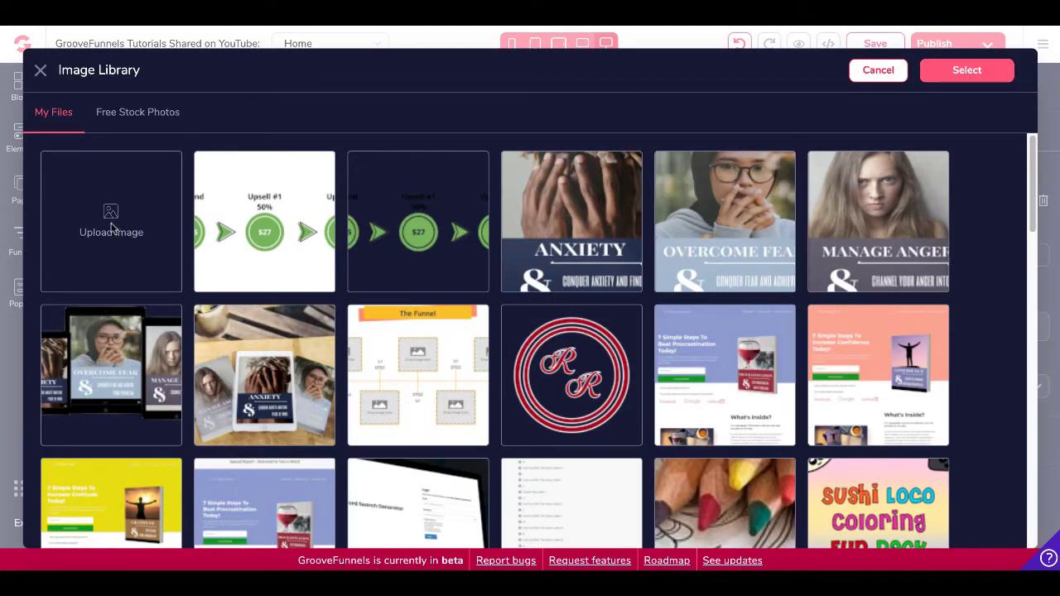
left_click(113, 228)
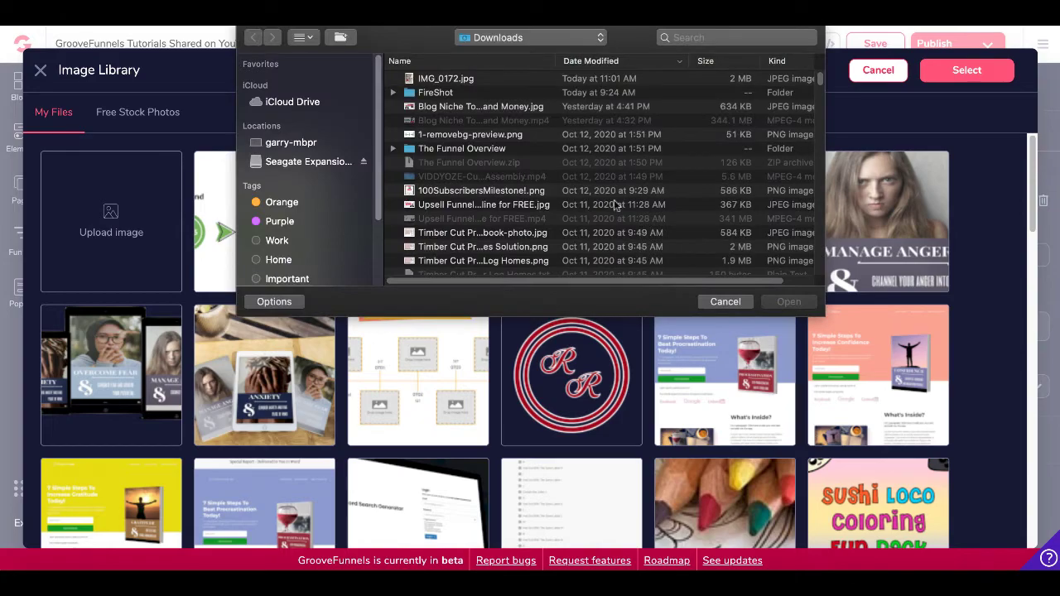
left_click(720, 303)
scroll(720, 306, "down", 8)
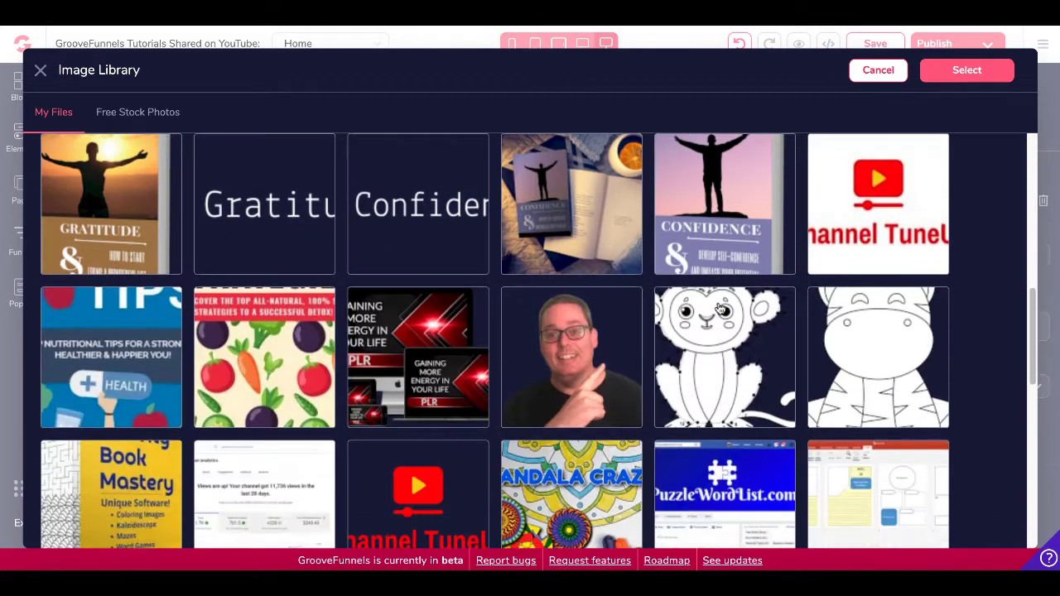
scroll(720, 308, "down", 10)
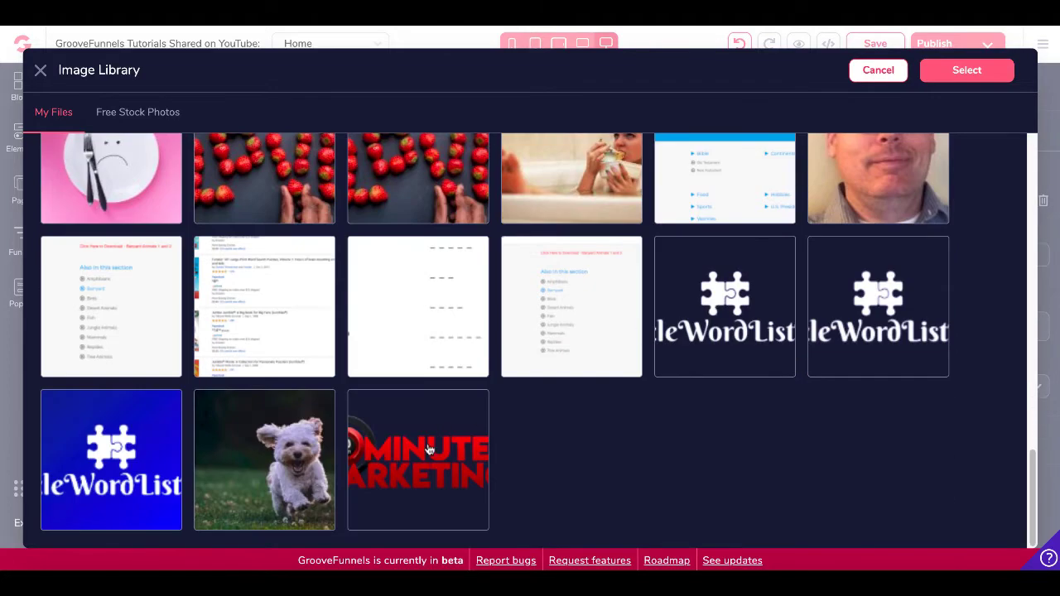
left_click(428, 450)
left_click(954, 71)
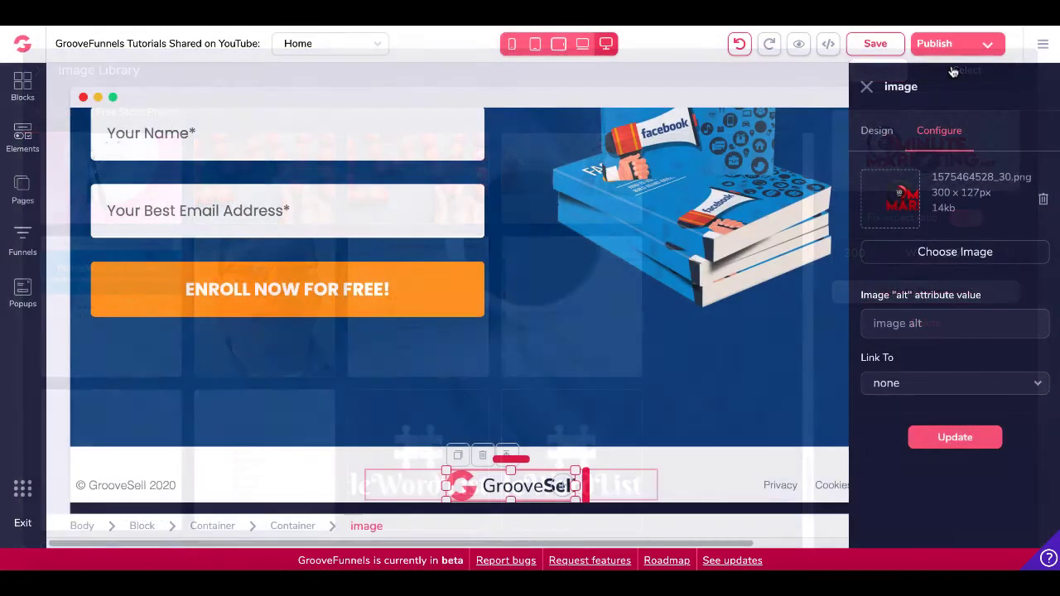
left_click(948, 436)
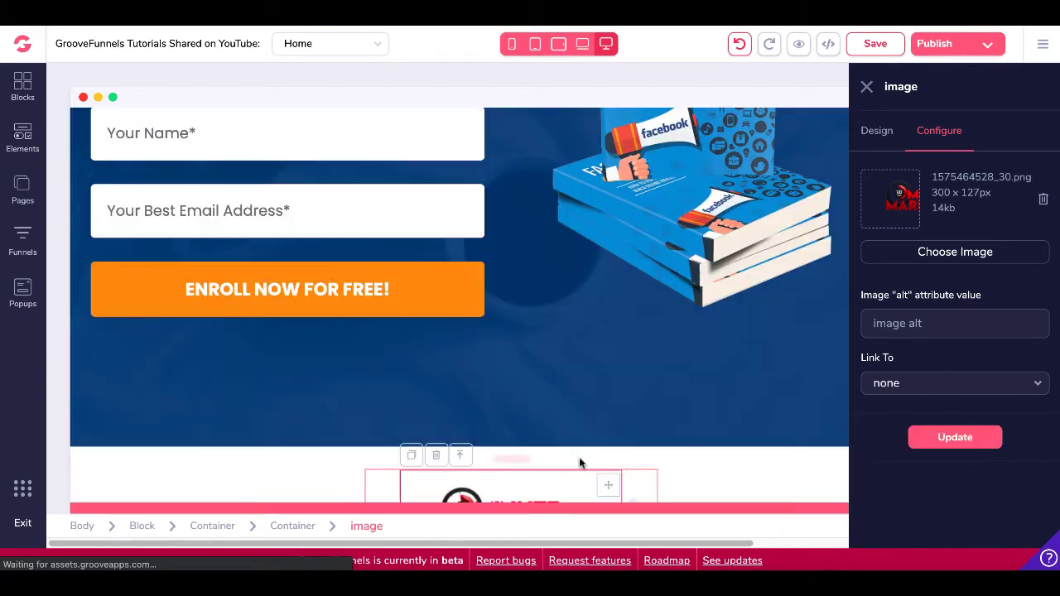
scroll(397, 447, "down", 1)
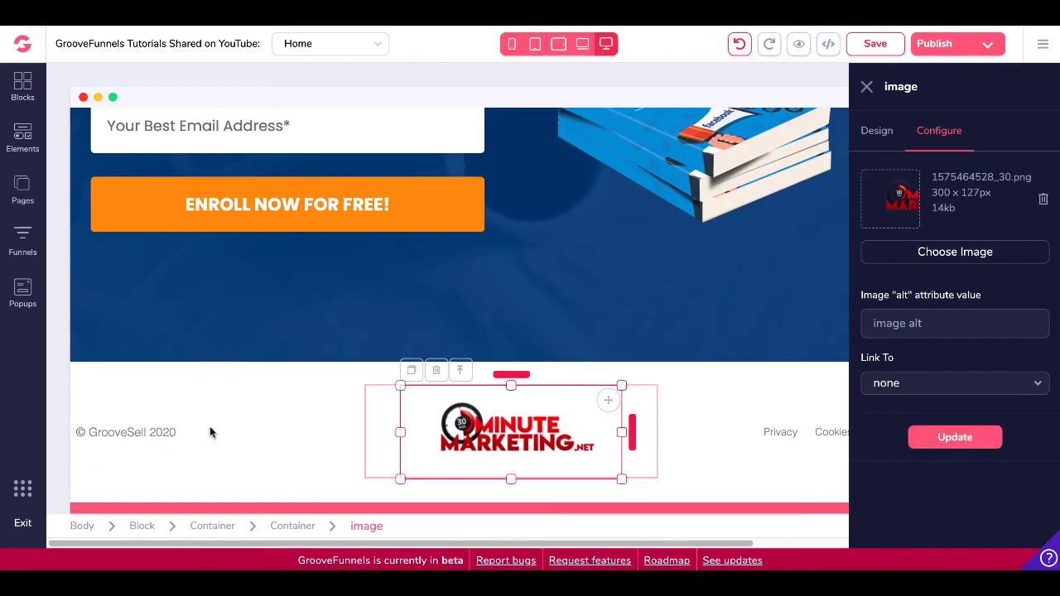
- Change the footer copyright text to read '© 30MinuteMarketing.net 2020'
left_click(135, 436)
left_click_drag(147, 432, 92, 435)
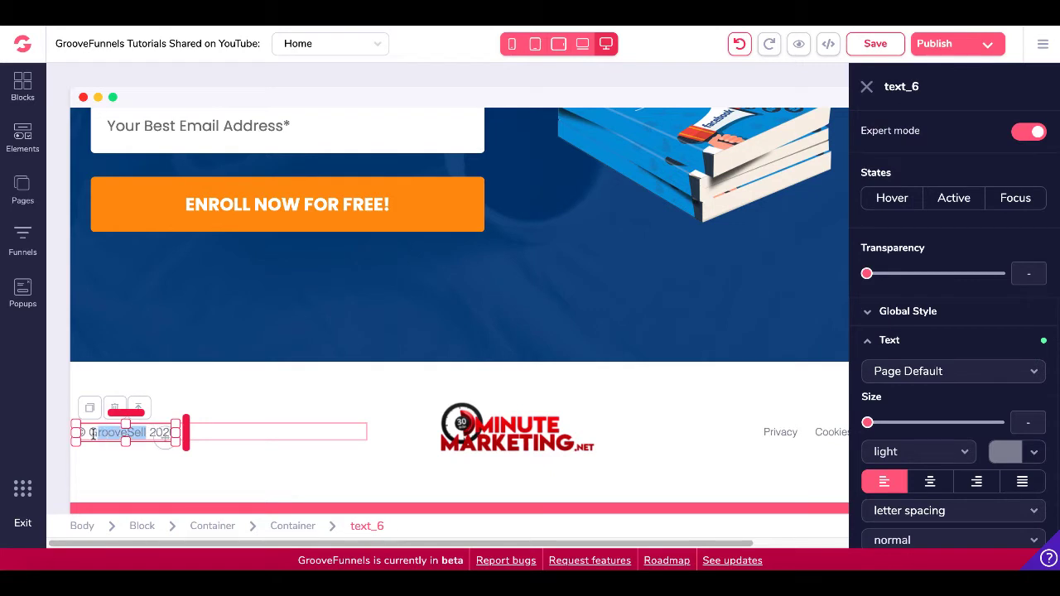
type("30")
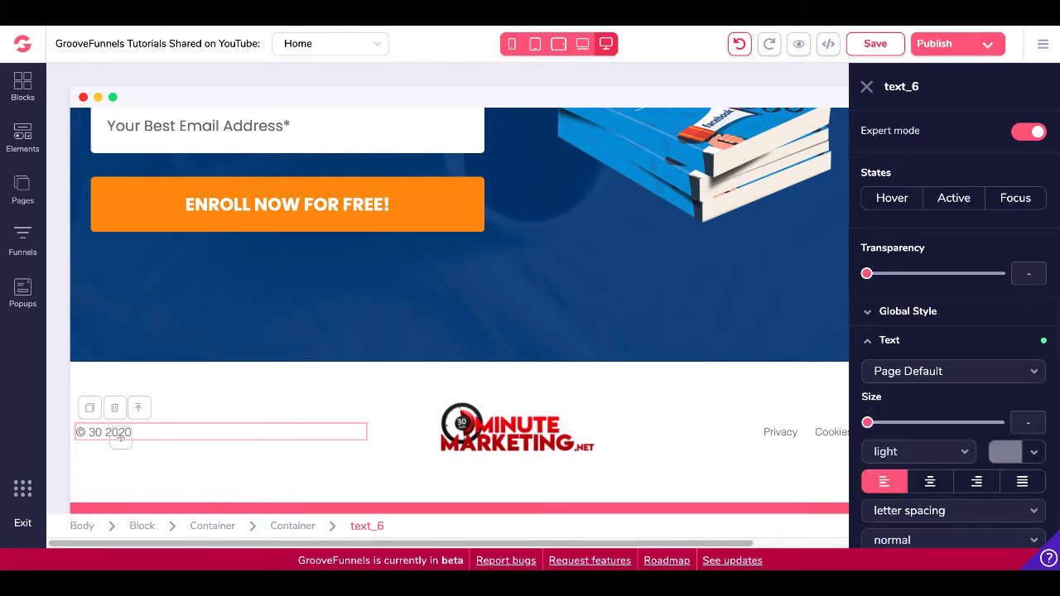
type("MinuteMark")
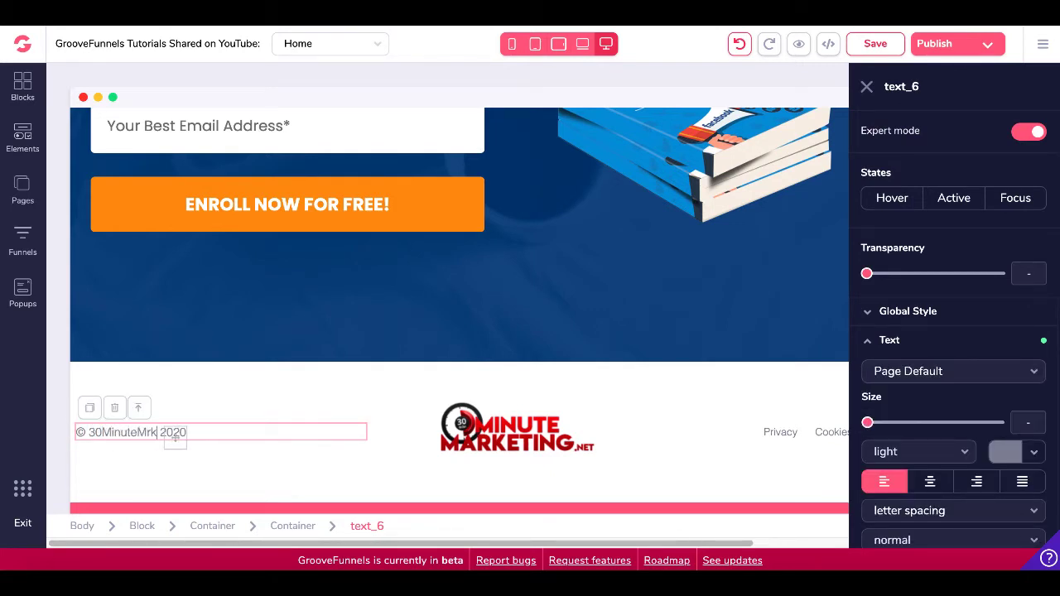
type("eting.net")
left_click(401, 464)
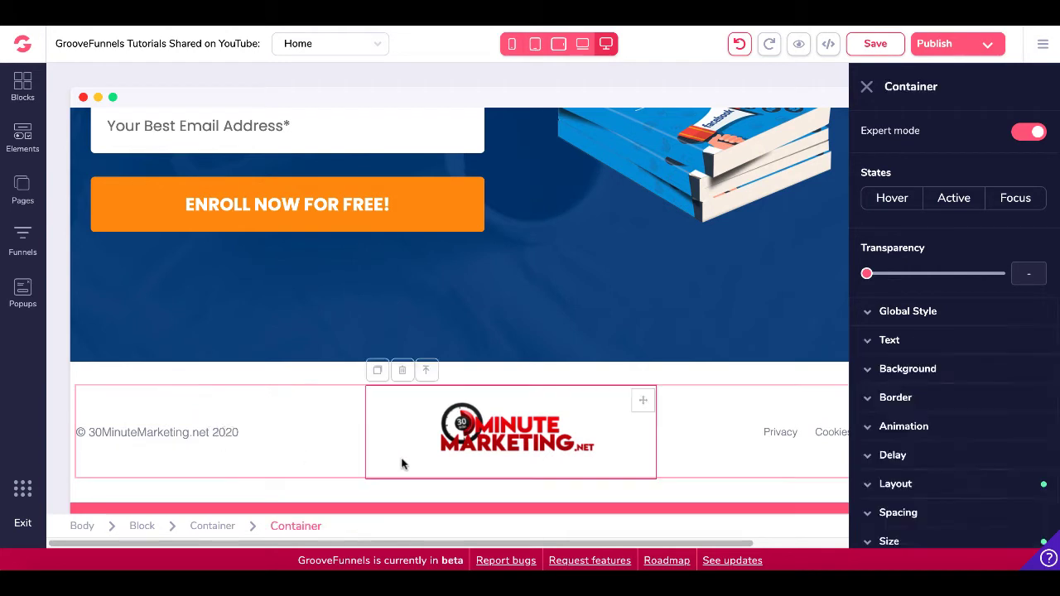
left_click(781, 432)
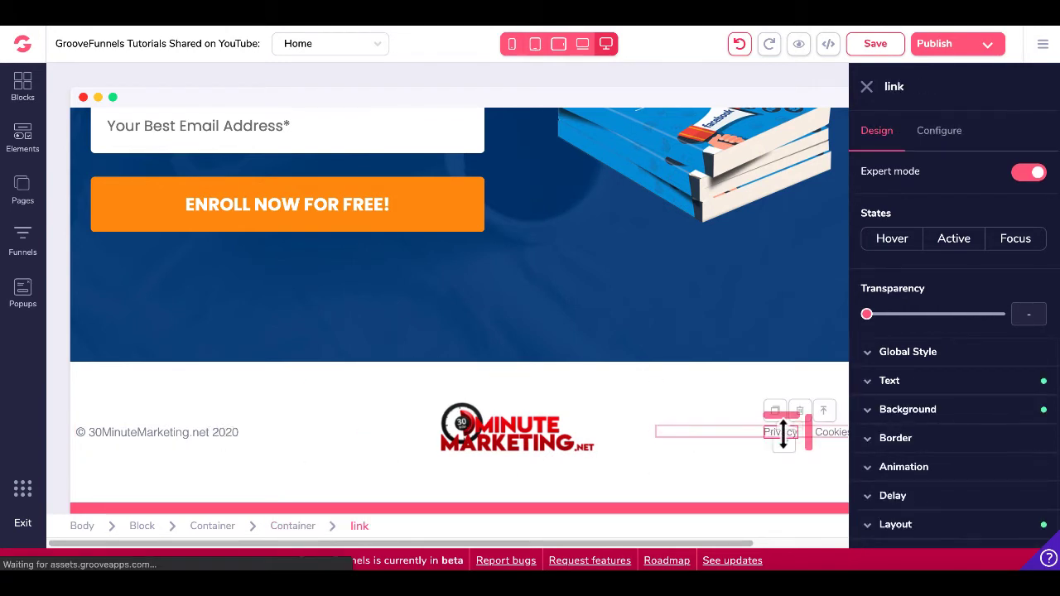
left_click(940, 134)
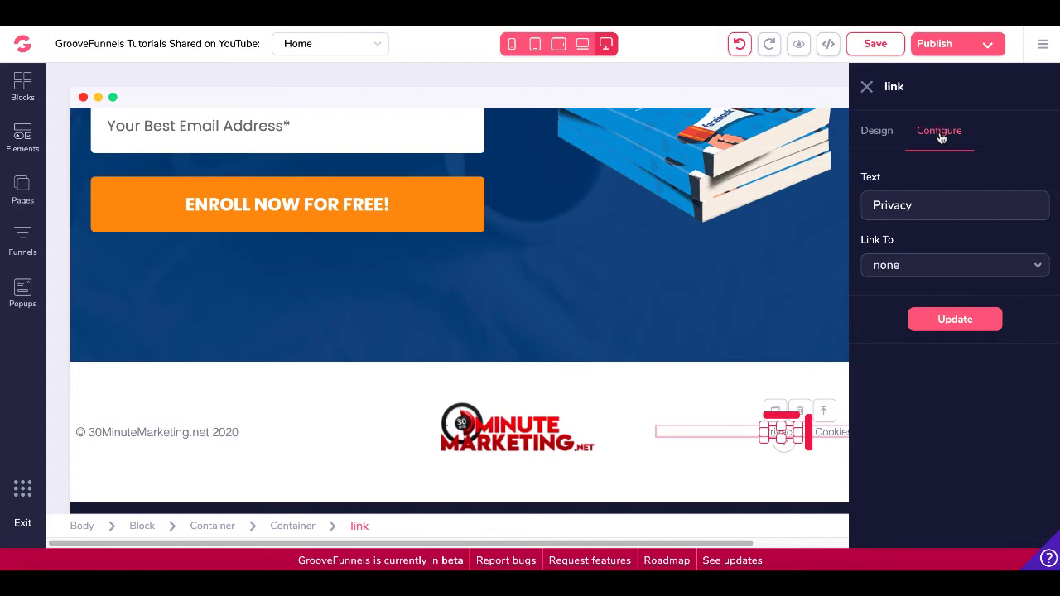
left_click(905, 268)
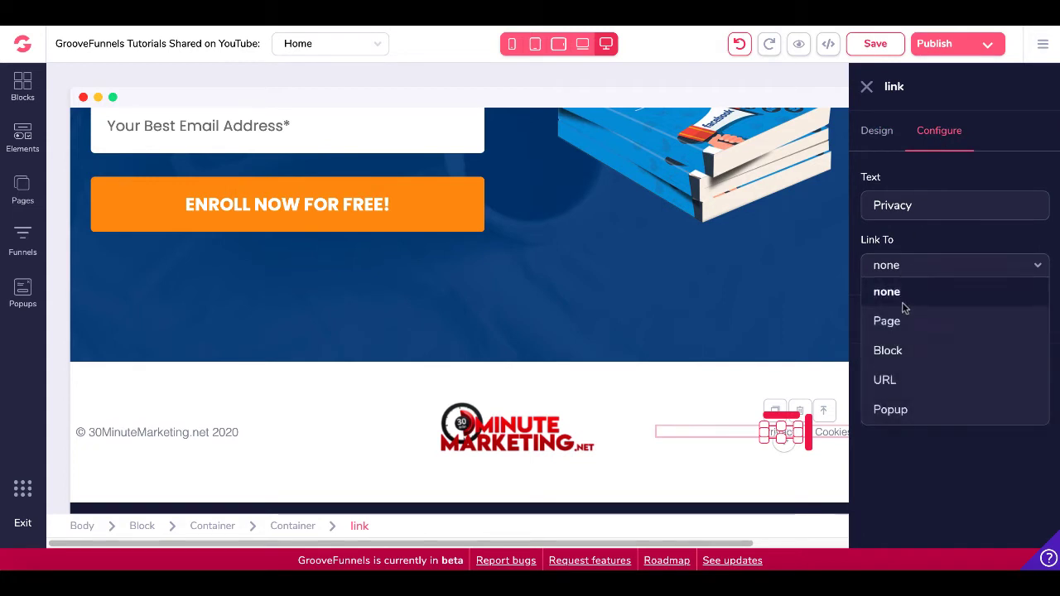
left_click(902, 385)
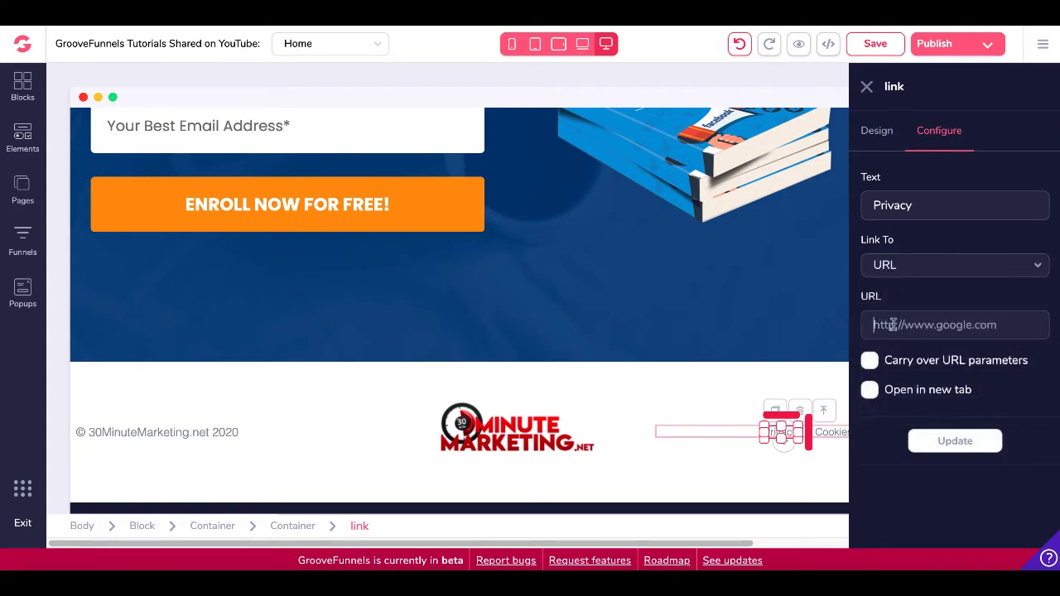
type("https:/3")
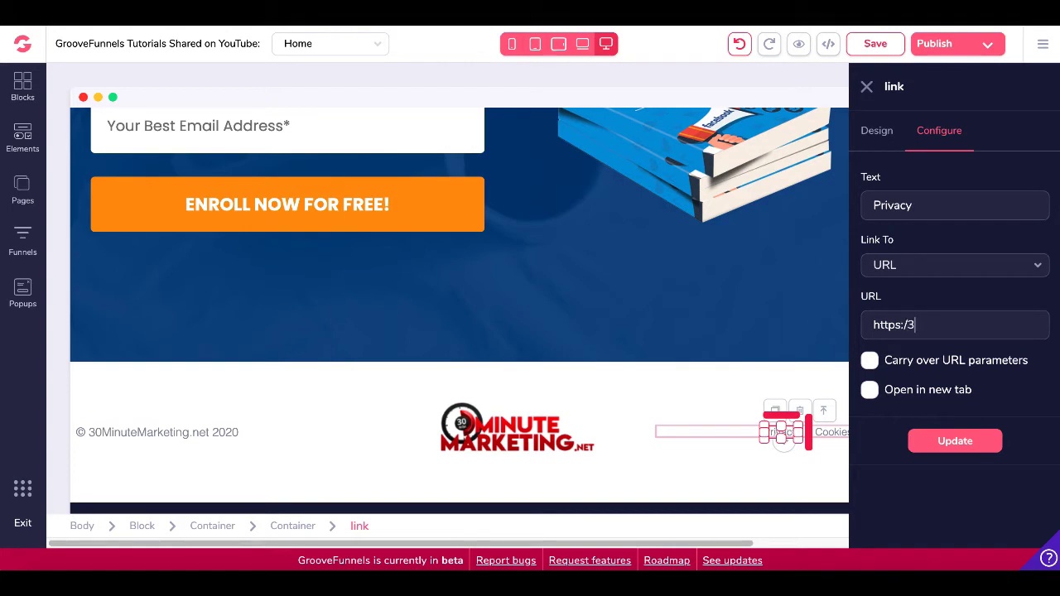
type("//3")
key("BackSpace")
type("/30minutemarketing.net")
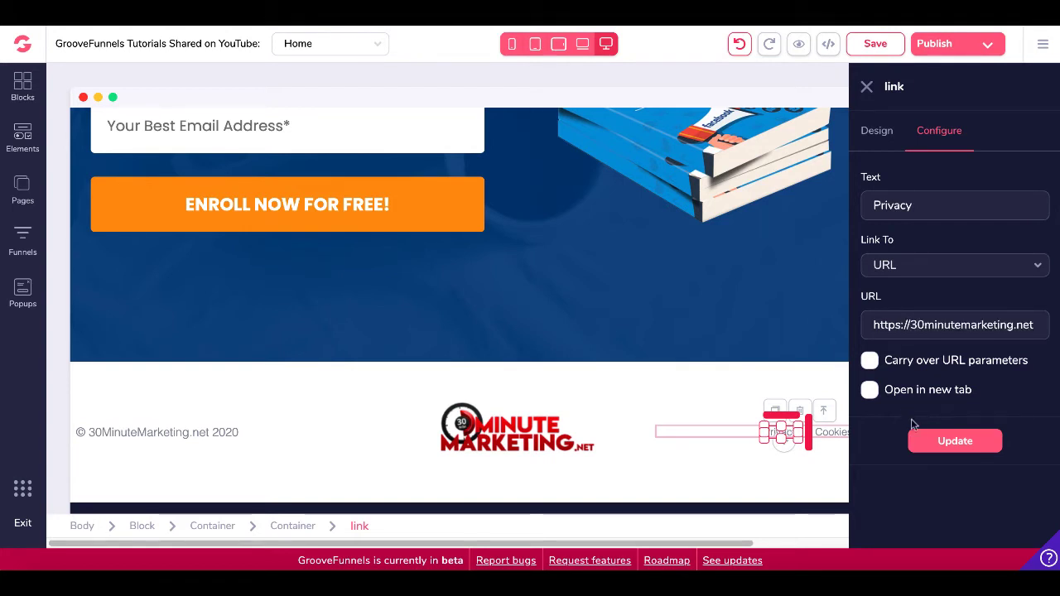
left_click(952, 441)
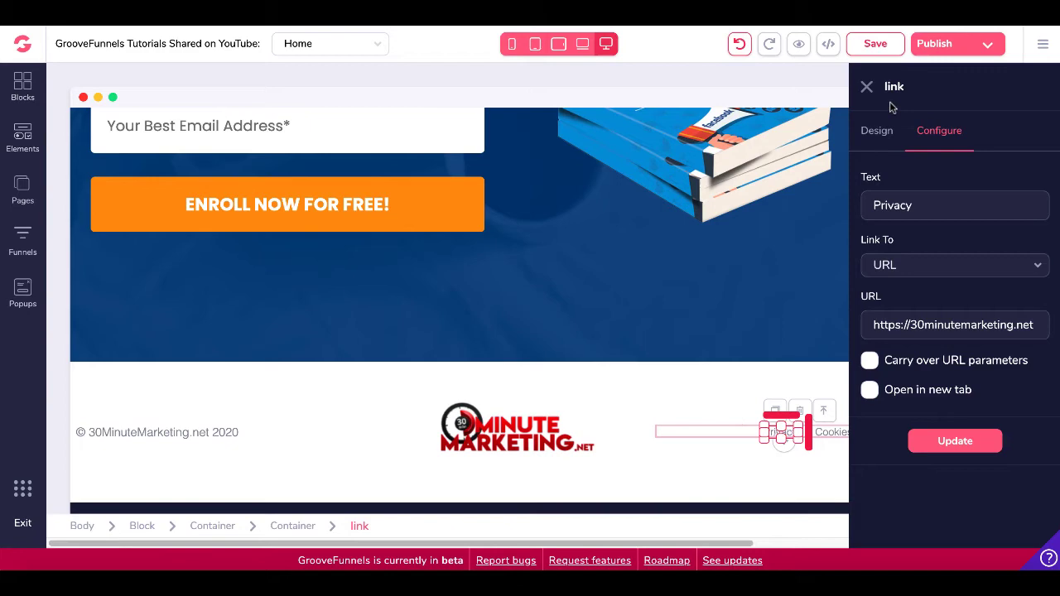
left_click(867, 87)
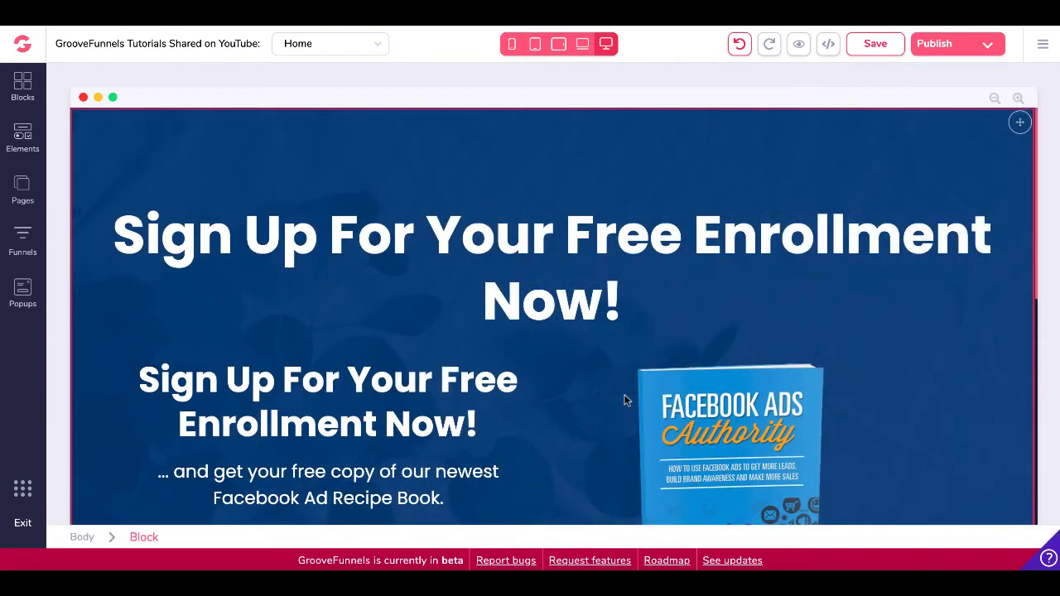
- Publish the site on GroovePages hosting under the name 'youtubeshare'
left_click(989, 48)
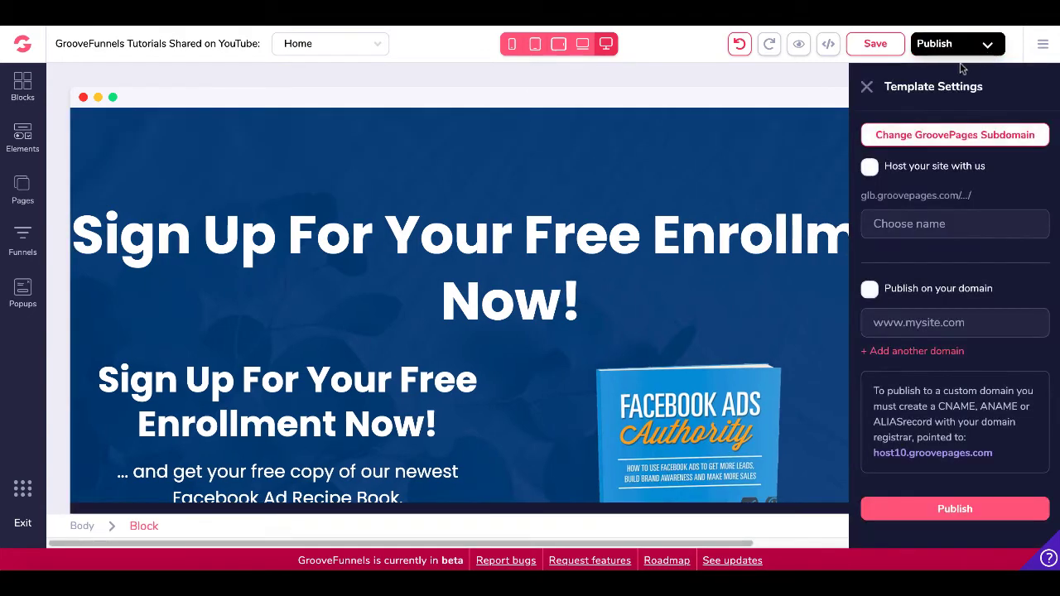
left_click(873, 175)
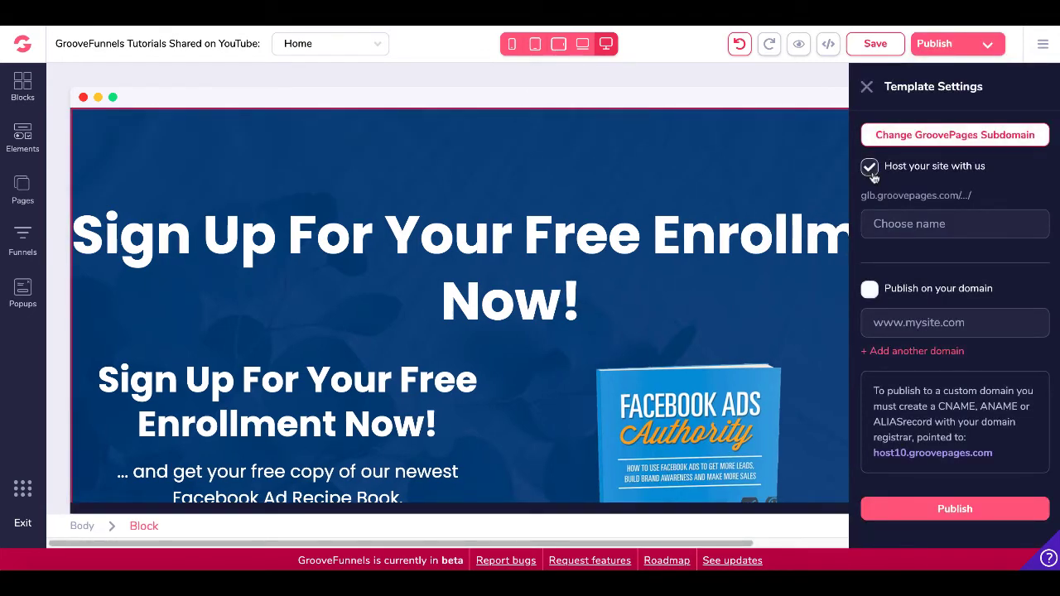
left_click(894, 223)
type("youtubeshare")
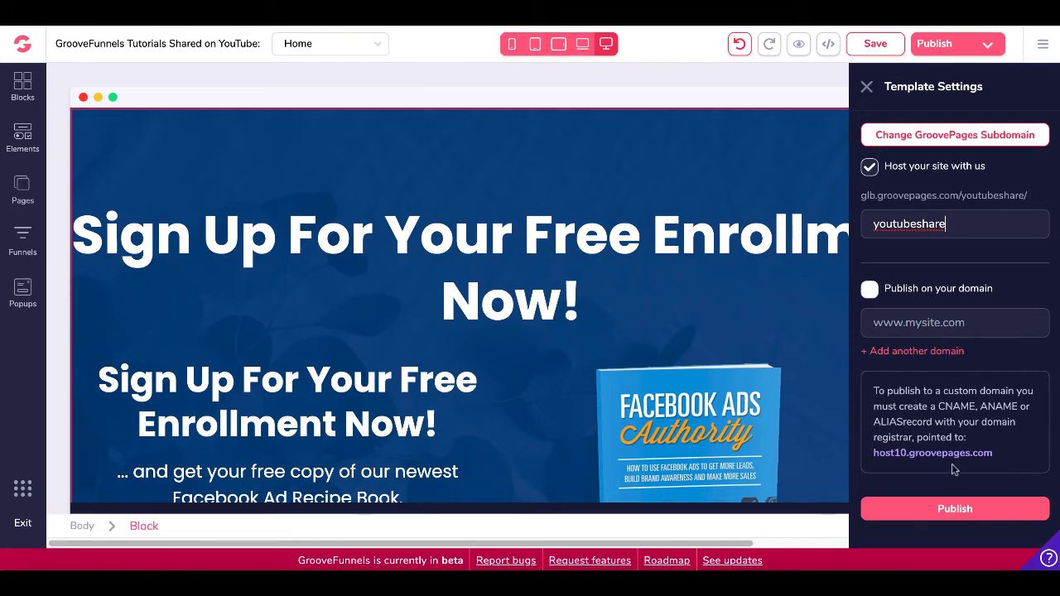
left_click(953, 512)
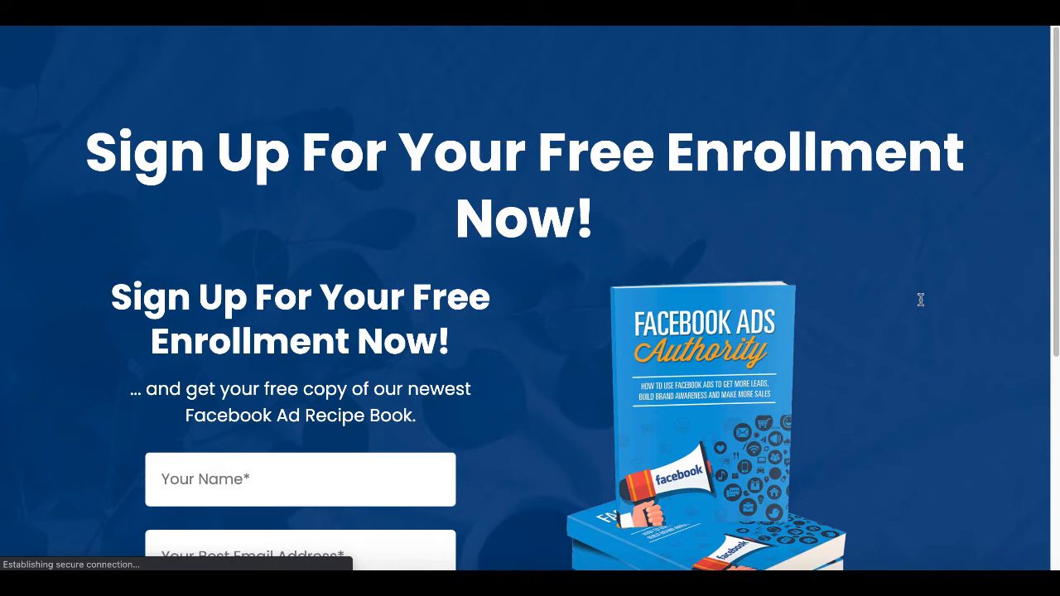
- Close the publishing settings to show the full desktop Home page canvas
scroll(919, 300, "down", 5)
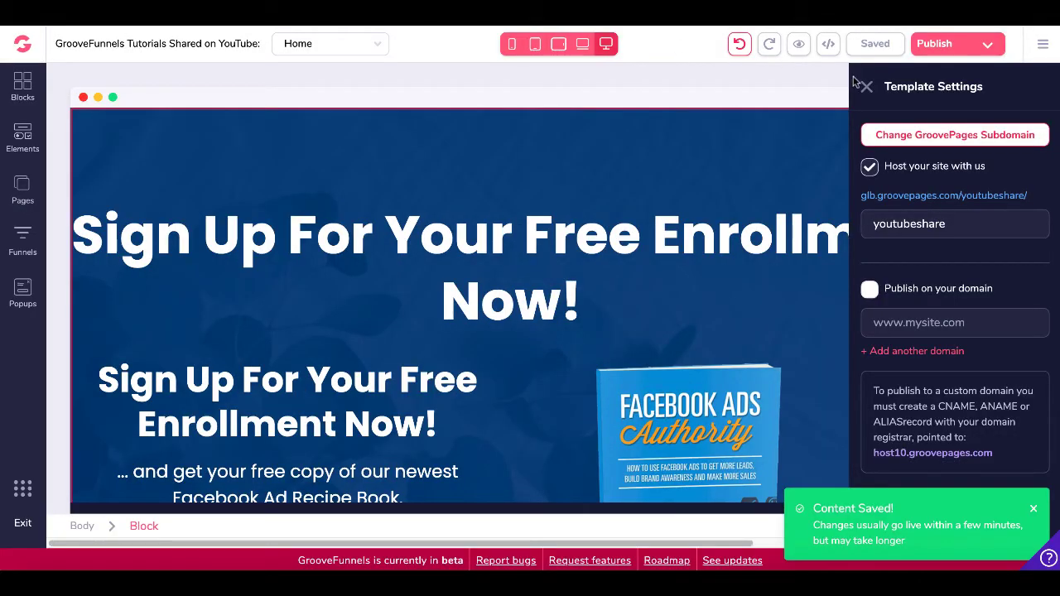
left_click(866, 87)
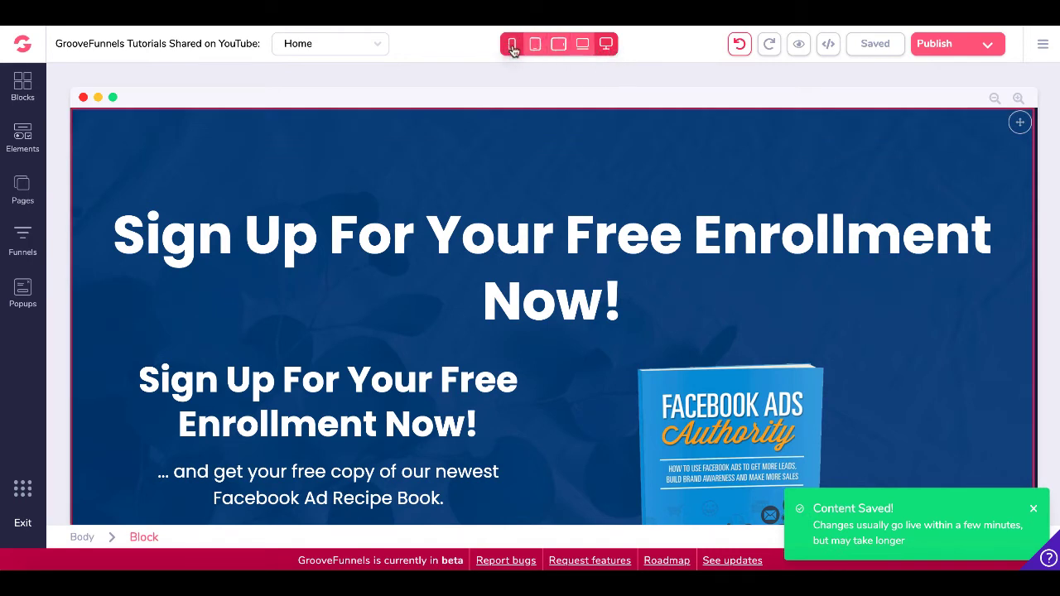
- Preview the page at laptop, tablet landscape, tablet portrait and mobile widths, then desktop
left_click(583, 45)
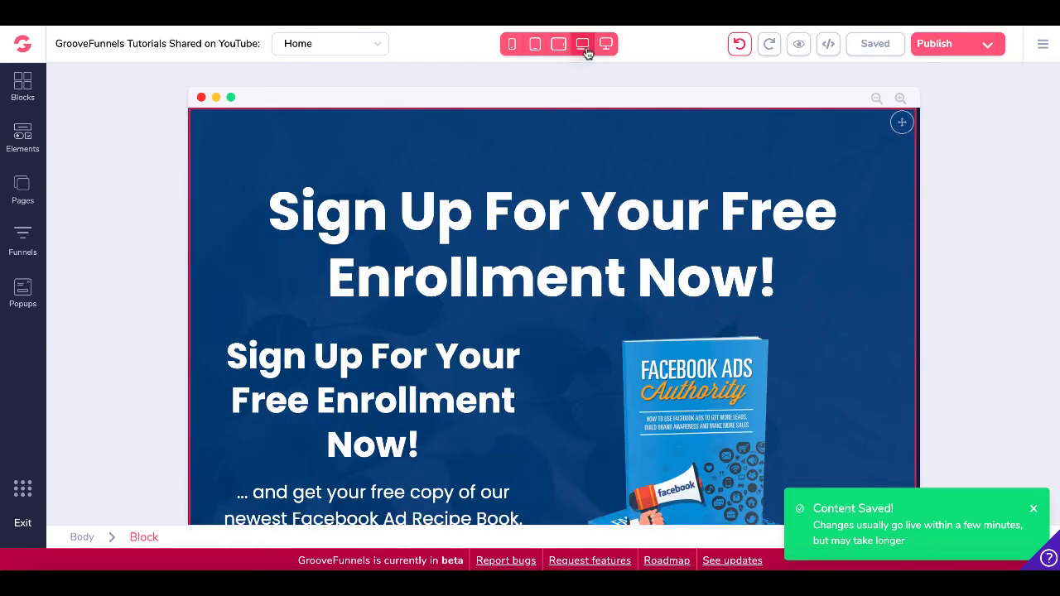
left_click(558, 48)
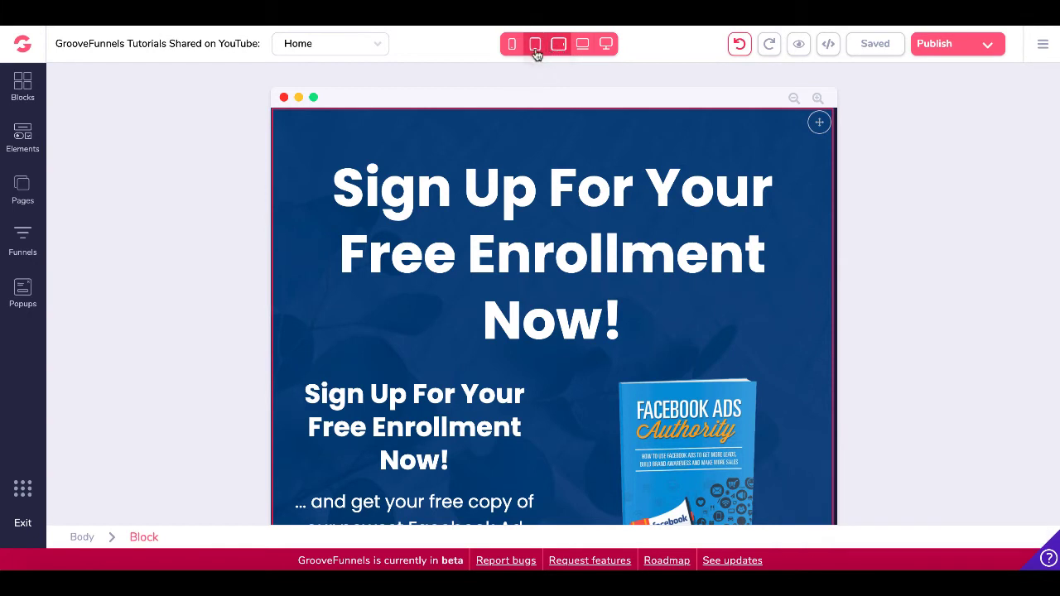
left_click(536, 45)
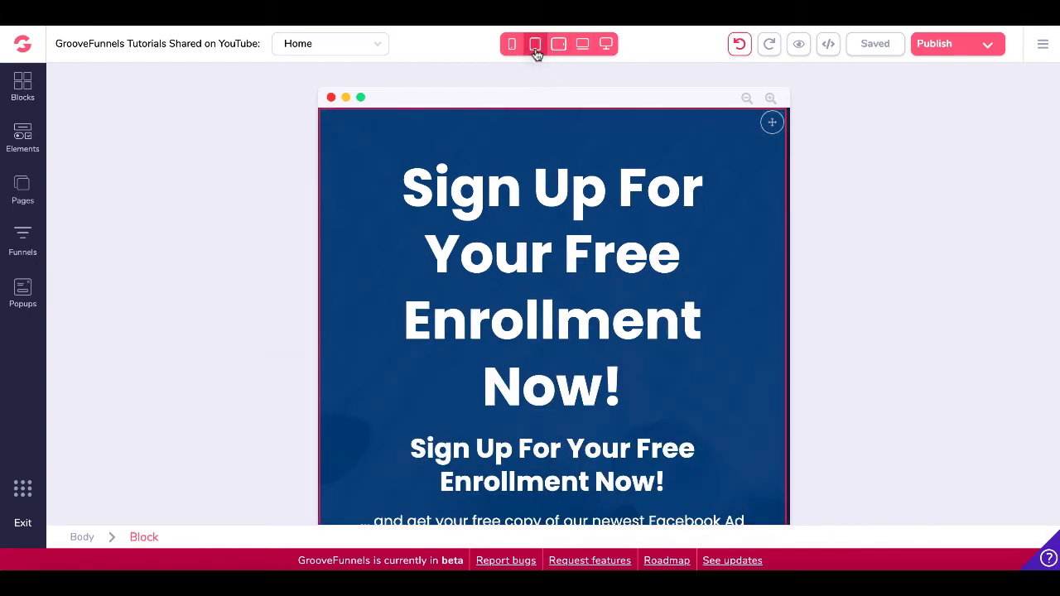
left_click(513, 48)
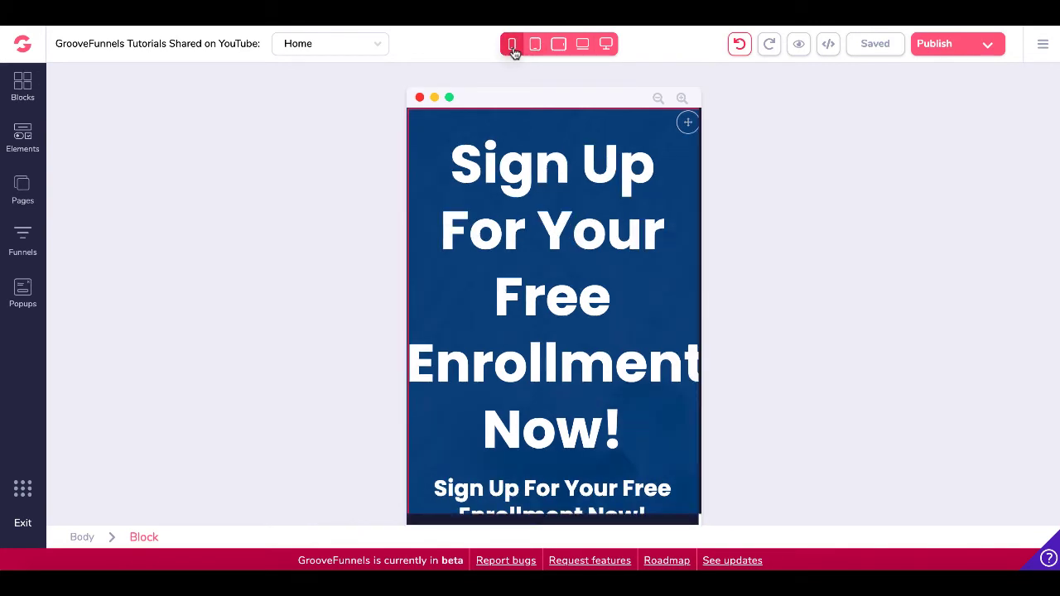
left_click(607, 48)
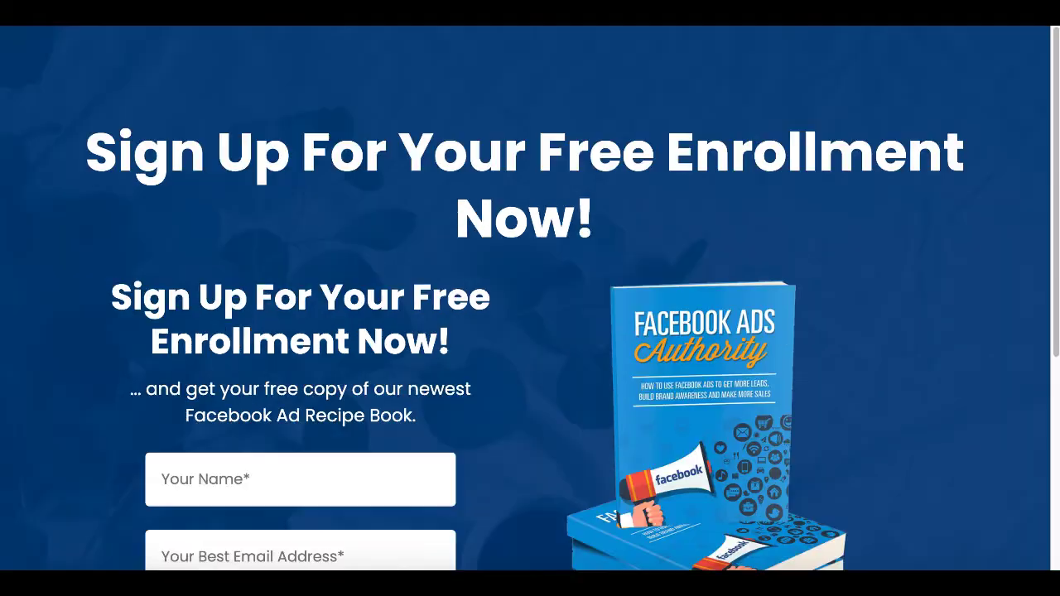
- Scroll the live squeeze page down to the footer and back to the top
scroll(810, 296, "down", 4)
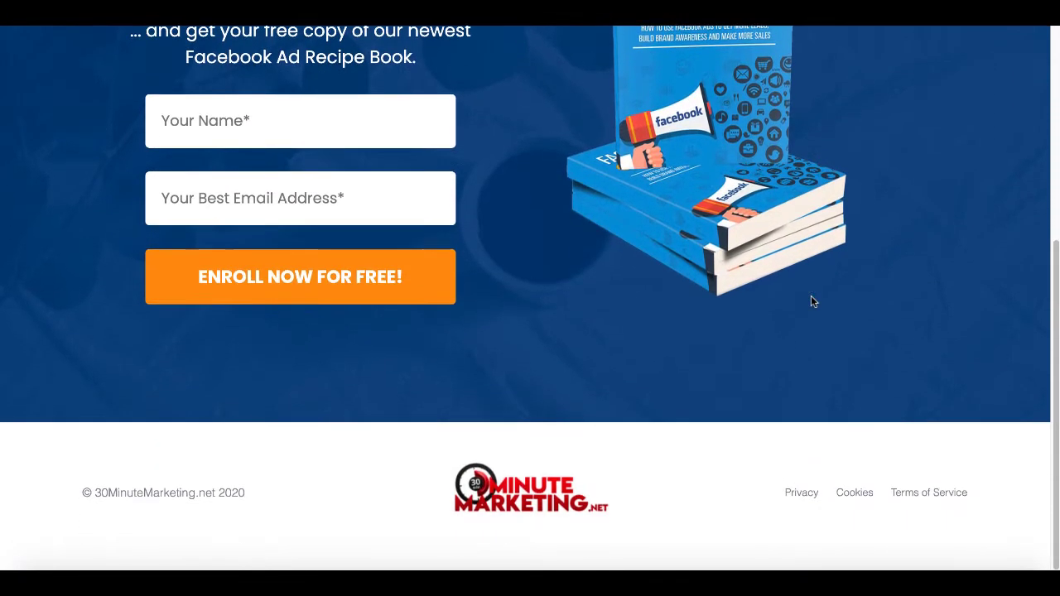
scroll(810, 296, "up", 3)
scroll(810, 295, "up", 2)
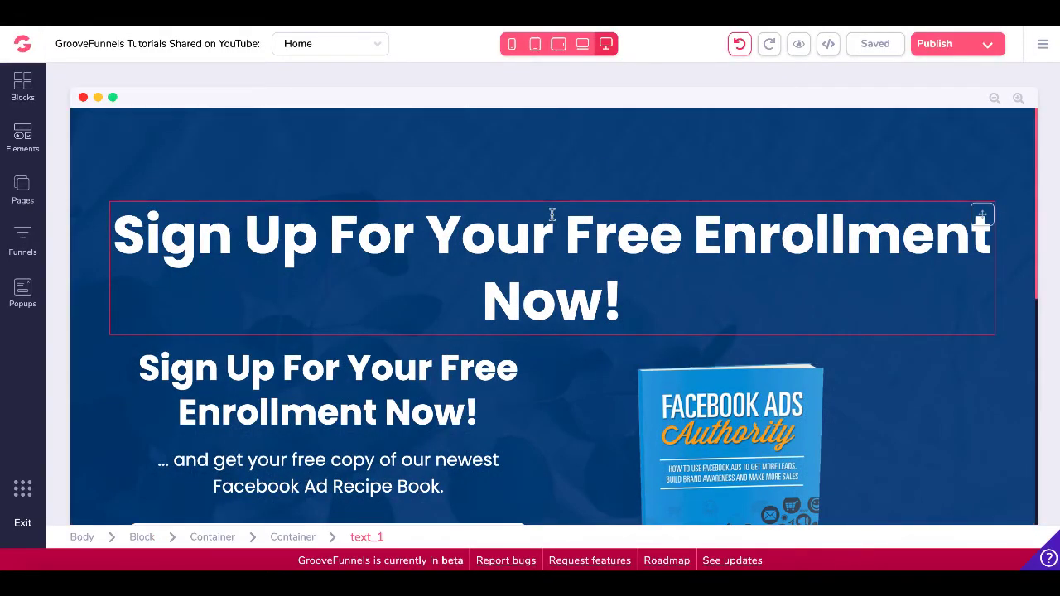
- Give the large headline (text_1) a negative -4.5rem top margin and save the page
left_click(552, 214)
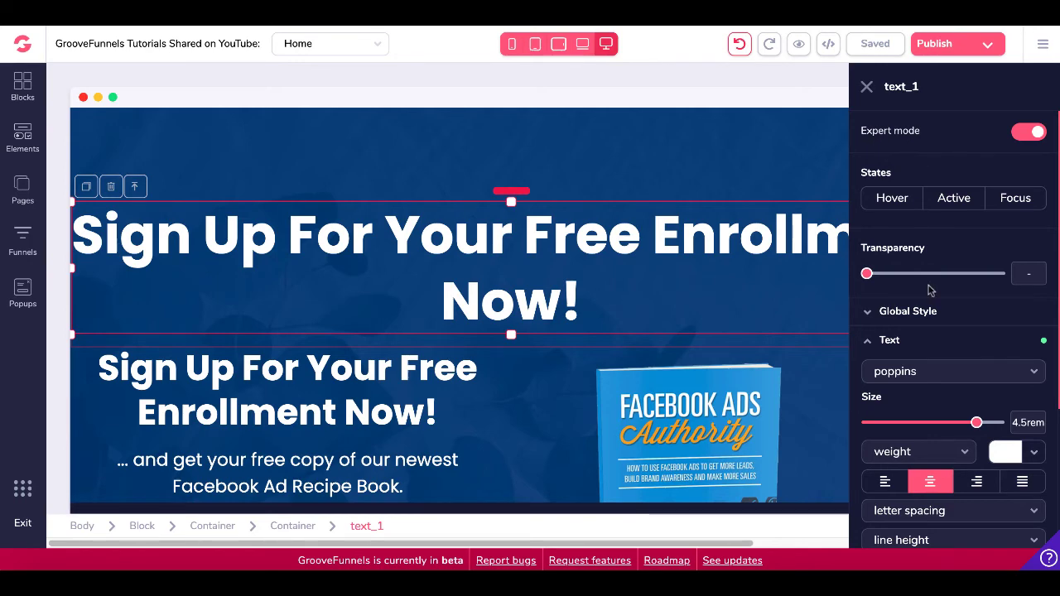
scroll(929, 307, "down", 5)
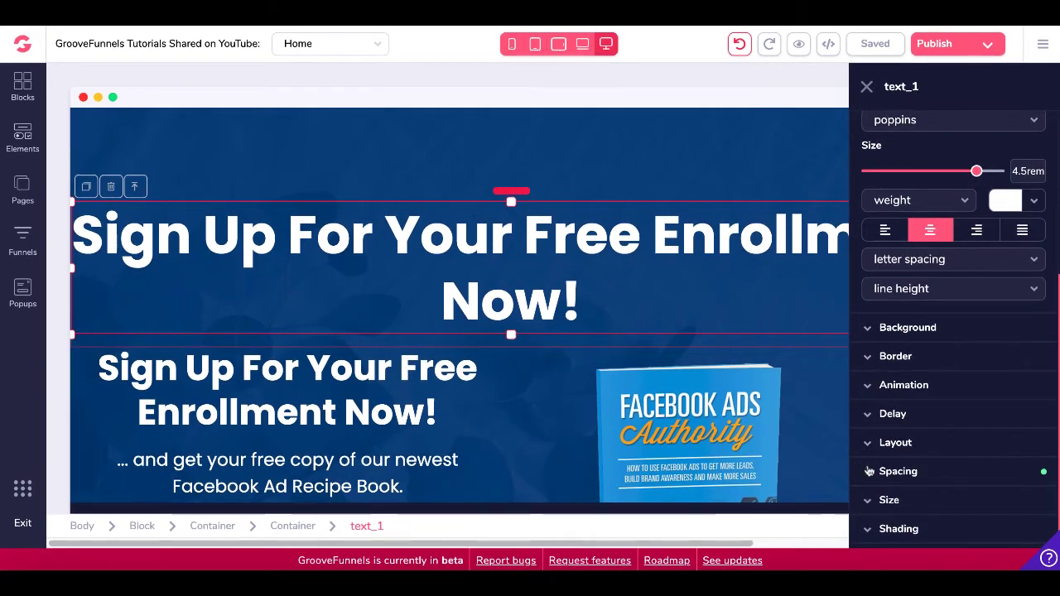
left_click(869, 470)
scroll(964, 475, "down", 2)
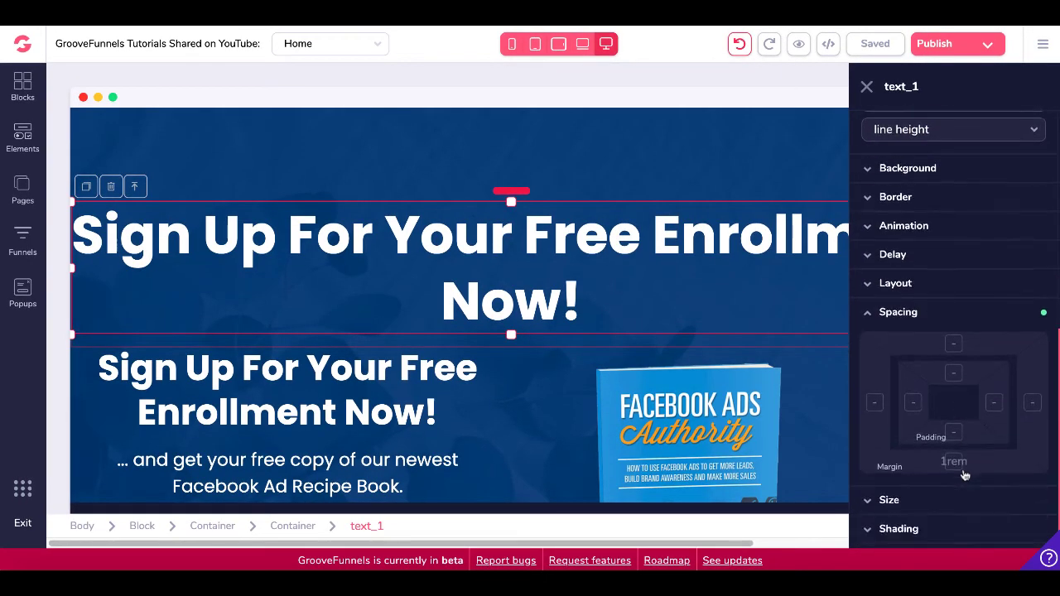
left_click(954, 345)
left_click(870, 517)
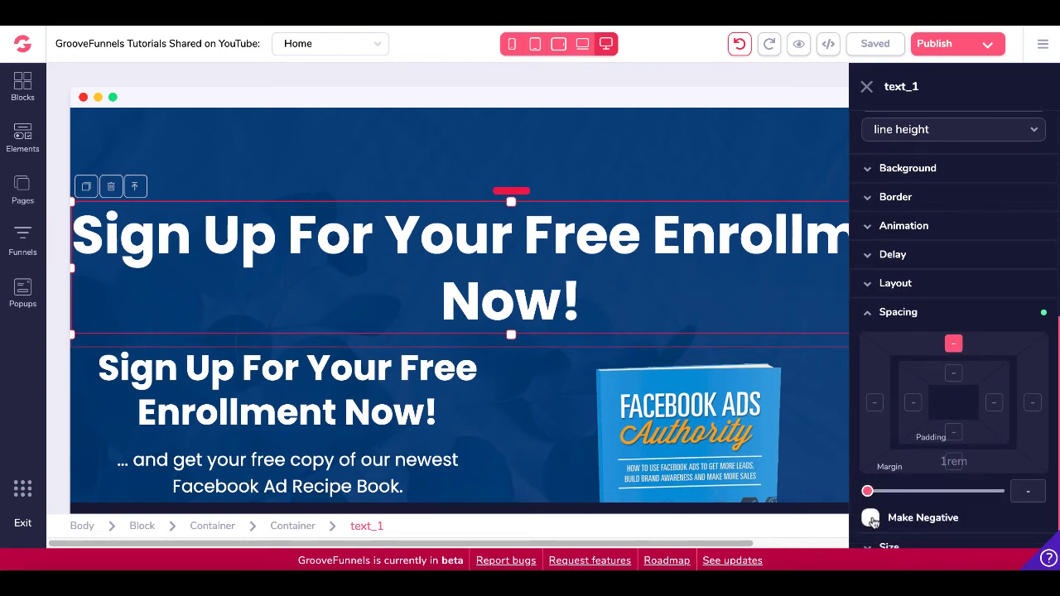
left_click_drag(867, 491, 959, 491)
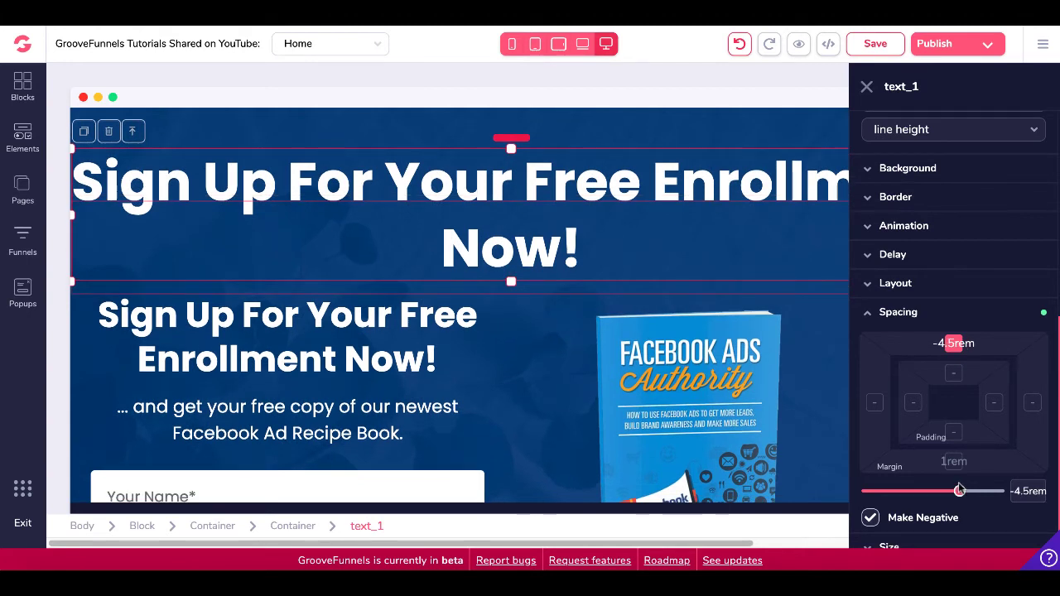
left_click(944, 46)
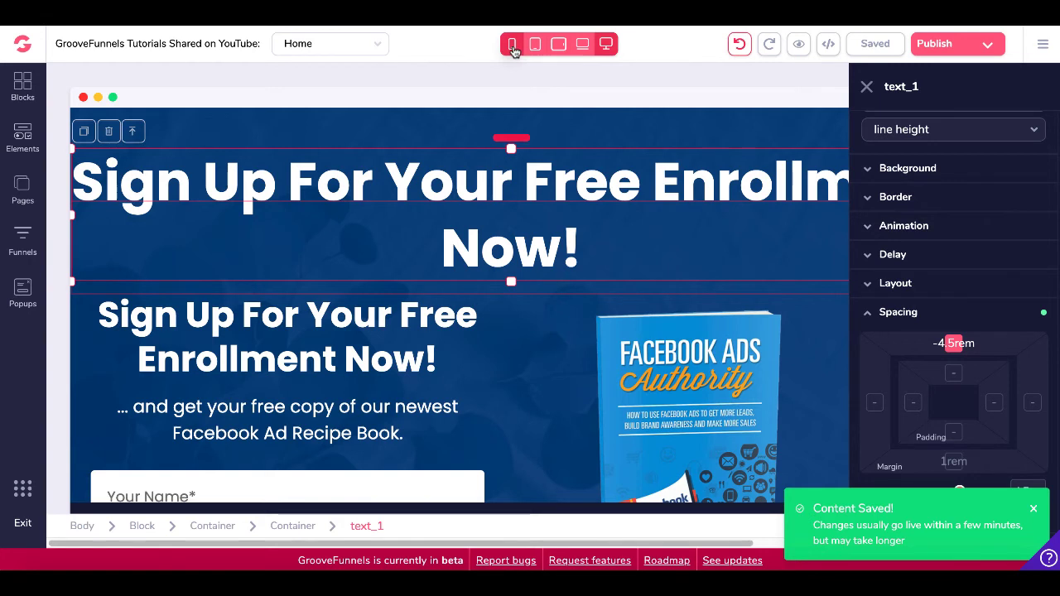
- Preview the headline at mobile, tablet, landscape tablet and laptop widths, ending on mobile
left_click(511, 45)
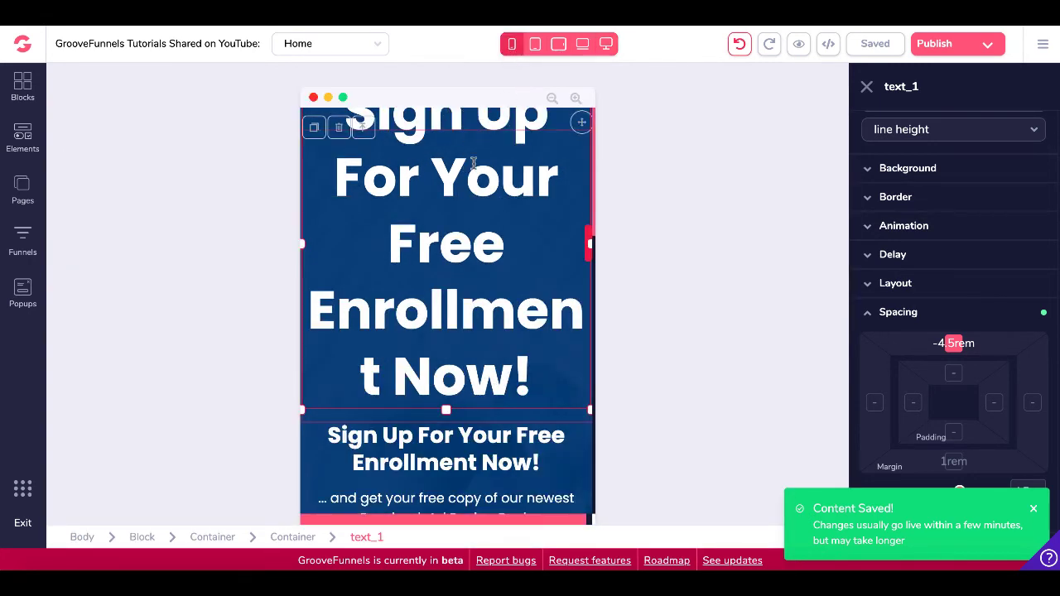
left_click(535, 44)
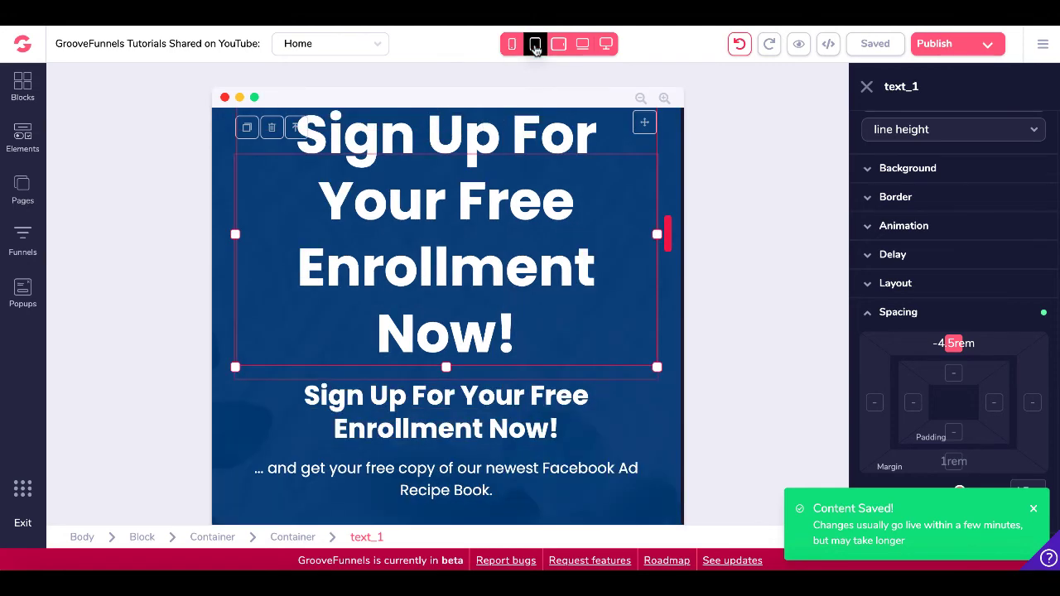
left_click(559, 46)
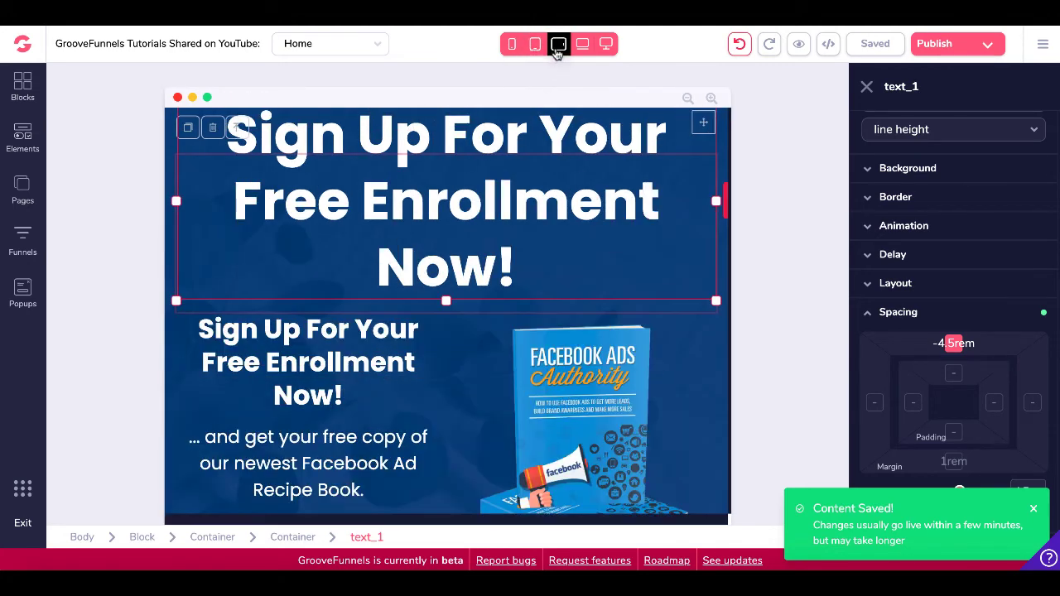
left_click(582, 46)
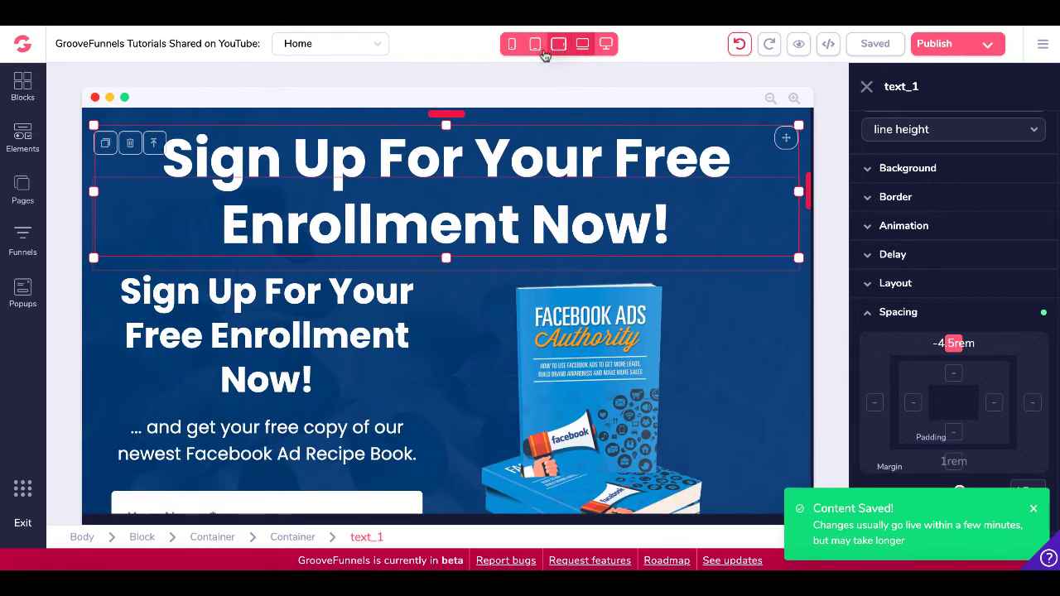
left_click(511, 50)
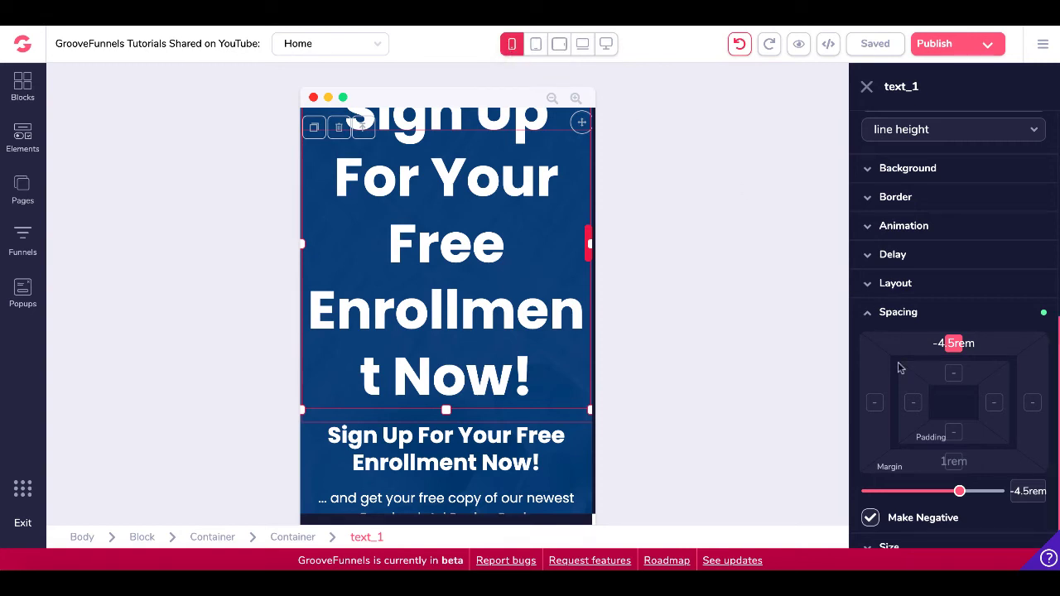
- Turn off the headline's negative top margin for mobile and save the page
left_click(870, 518)
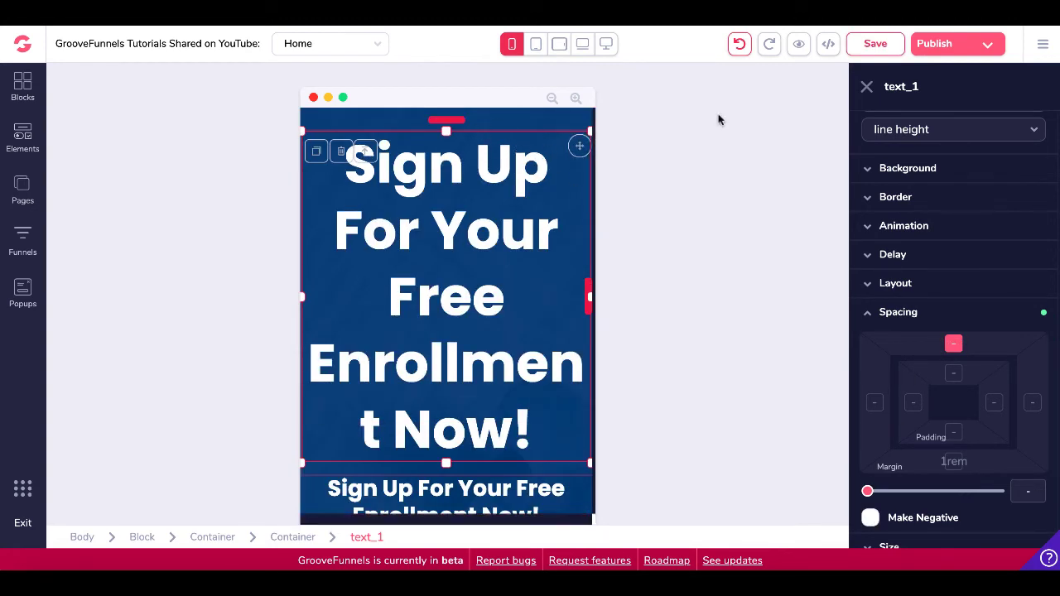
left_click(940, 53)
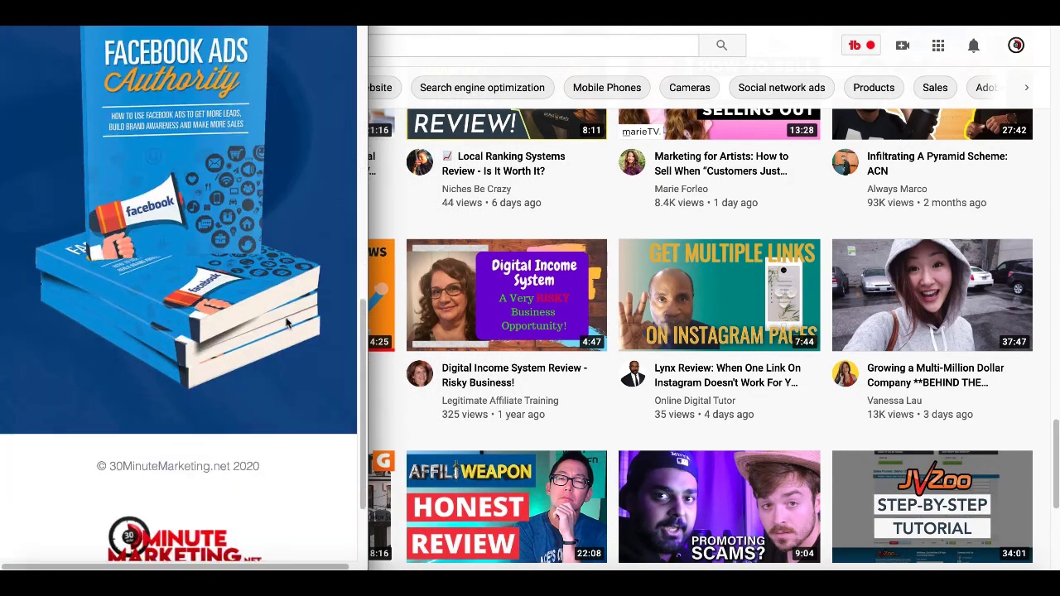
scroll(286, 317, "down", 3)
- Scroll the live page in a narrow browser window, then widen the window again
scroll(289, 319, "up", 10)
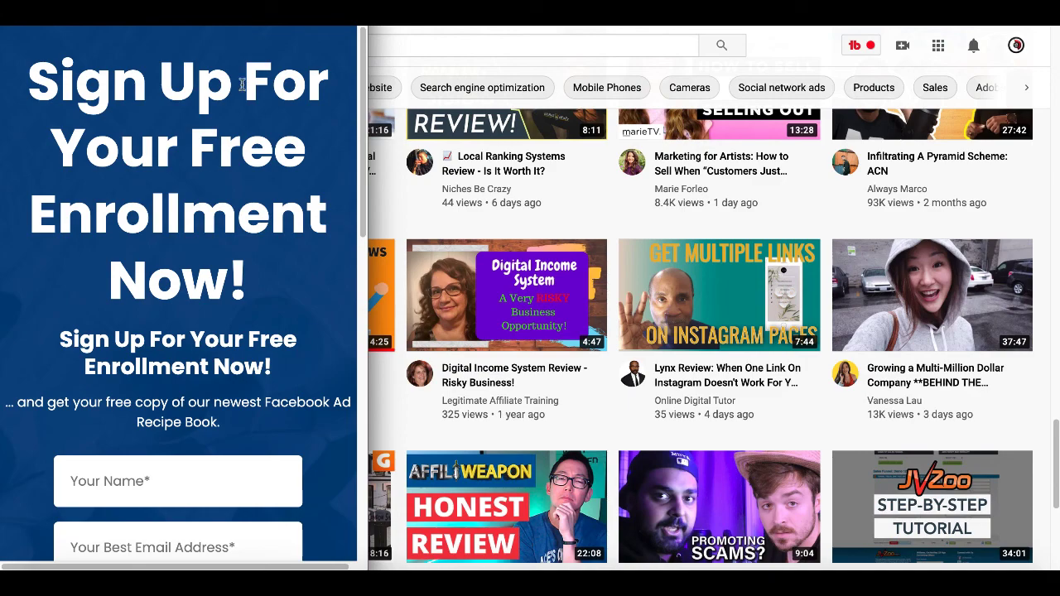
left_click_drag(365, 292, 973, 309)
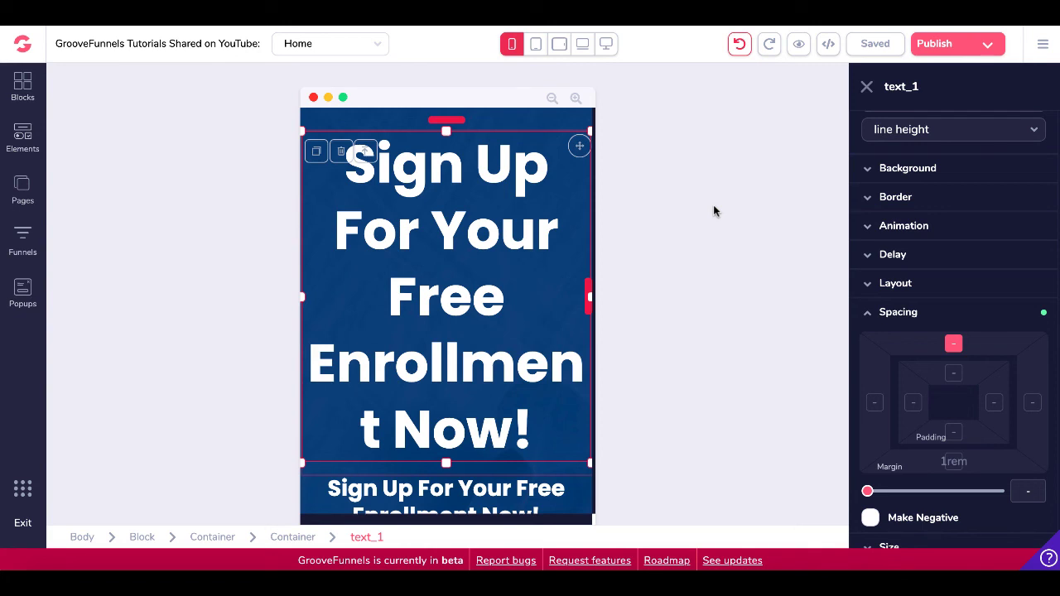
- Confirm the headline keeps its -4.5rem top margin on desktop, then deselect the headline
left_click(606, 48)
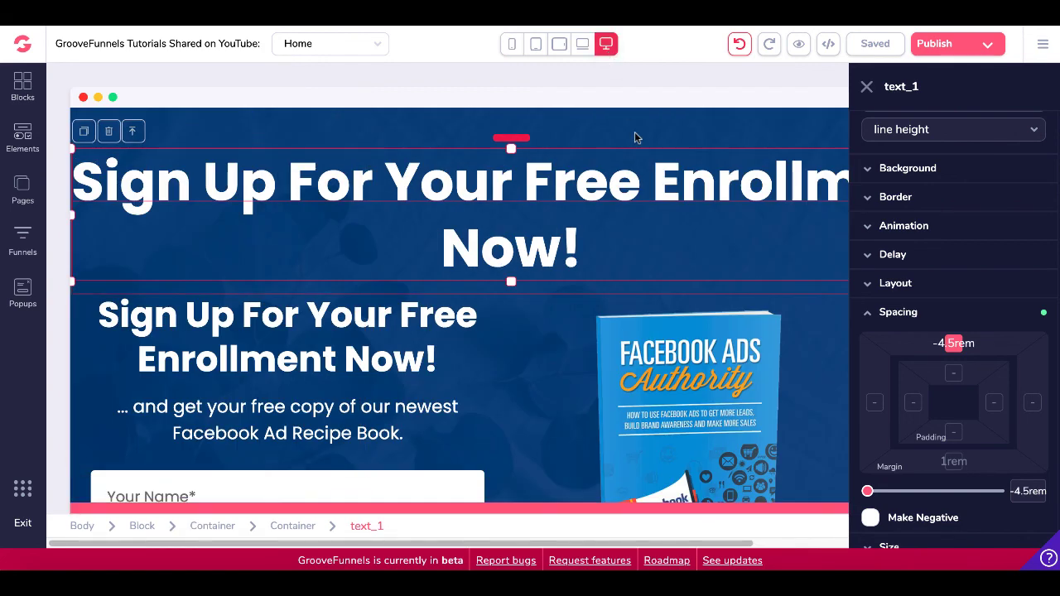
left_click(866, 87)
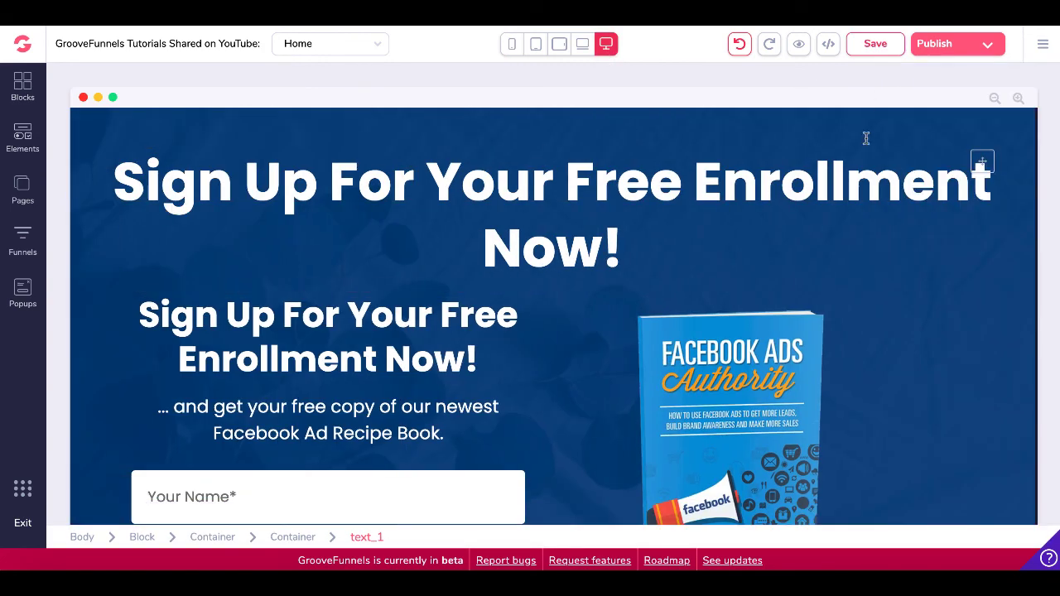